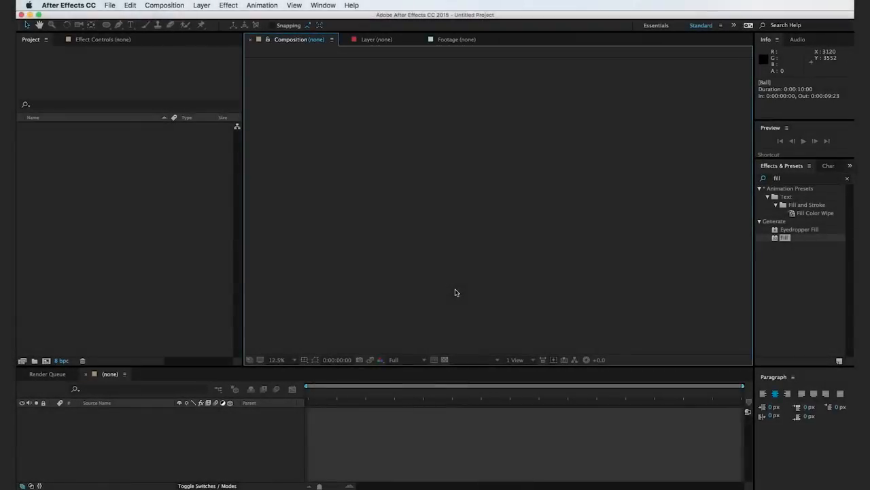
- Create a composition named DNA with the HDTV 1080 24 preset and a 10-second duration
left_click(193, 4)
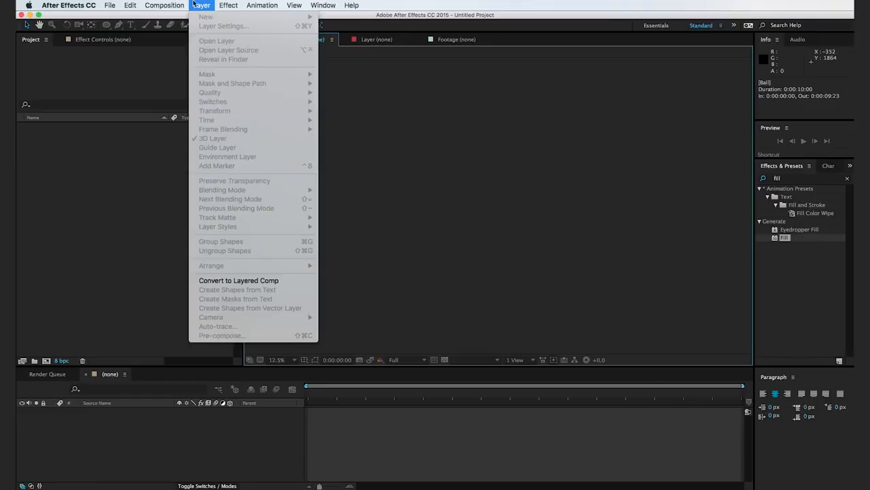
mouse_move(173, 4)
left_click(179, 17)
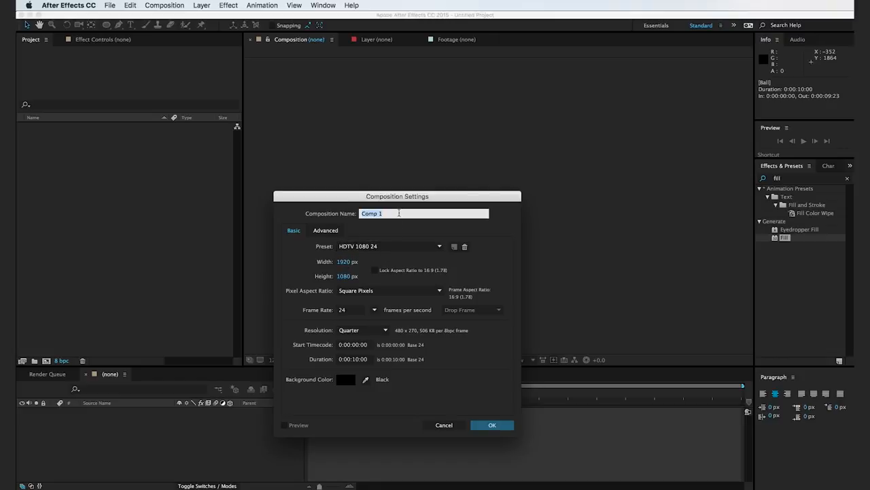
type("D")
key("Return")
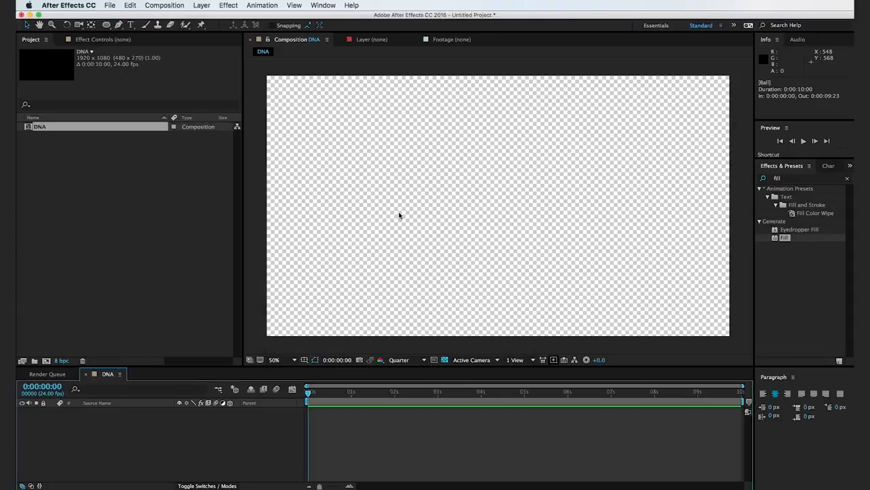
- Create a 1920 × 1080 px medium-blue solid named Strand in the DNA composition
key("super+y")
left_click(714, 379)
left_click_drag(680, 423, 665, 384)
left_click_drag(699, 339, 467, 273)
left_click(569, 289)
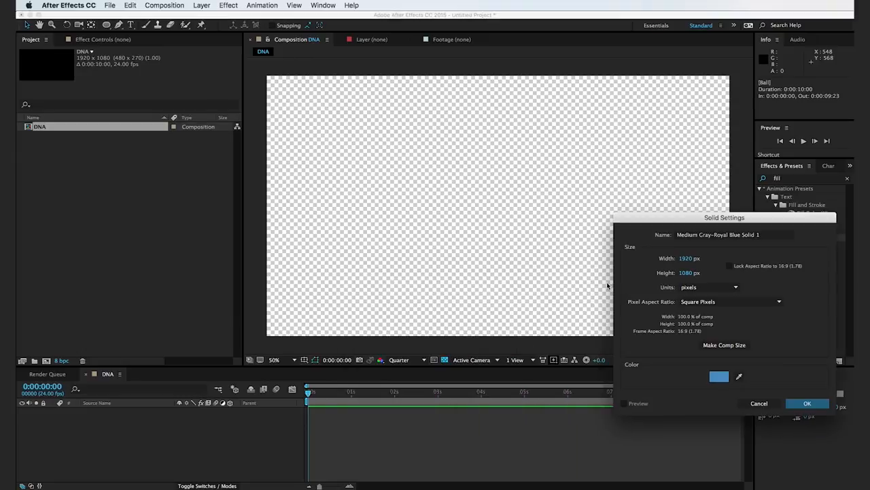
left_click(723, 237)
key("super+a")
type("St")
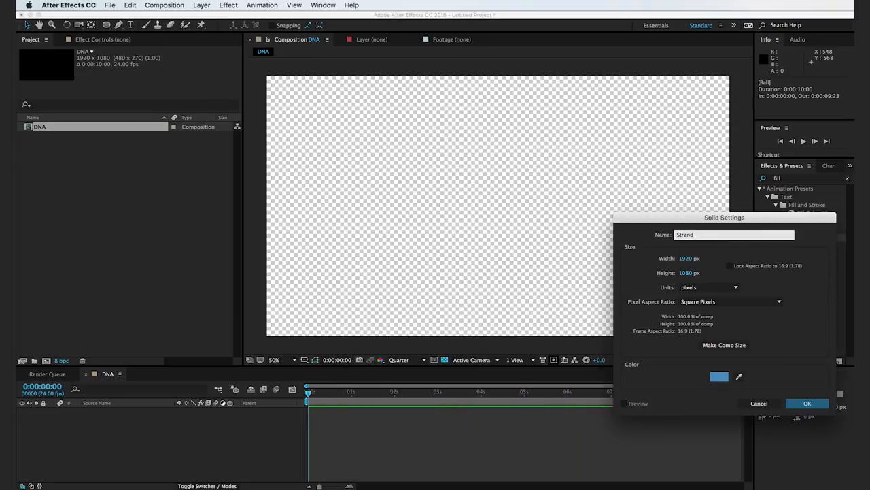
type("rand")
key("Return")
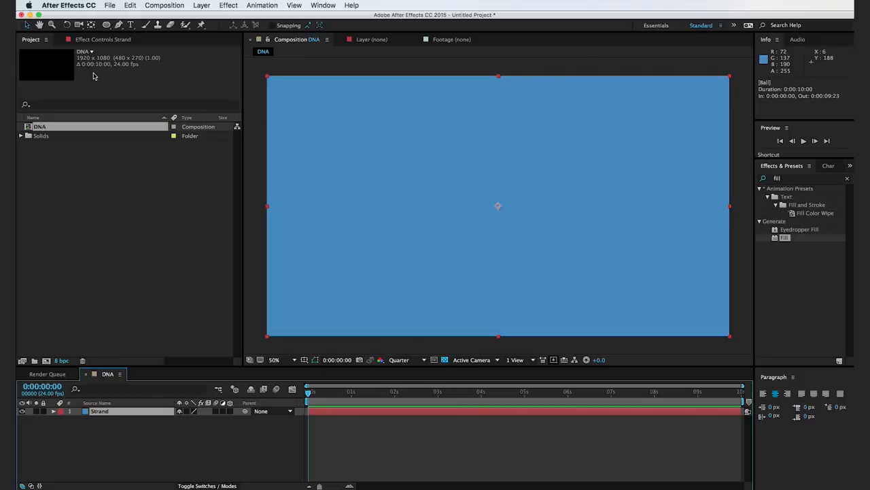
- Mask the Strand solid to a thin horizontal bar left of the frame's centre and align it using the proportional grid
mouse_move(106, 24)
left_mouse_down()
mouse_move(126, 42)
mouse_move(136, 36)
left_mouse_up()
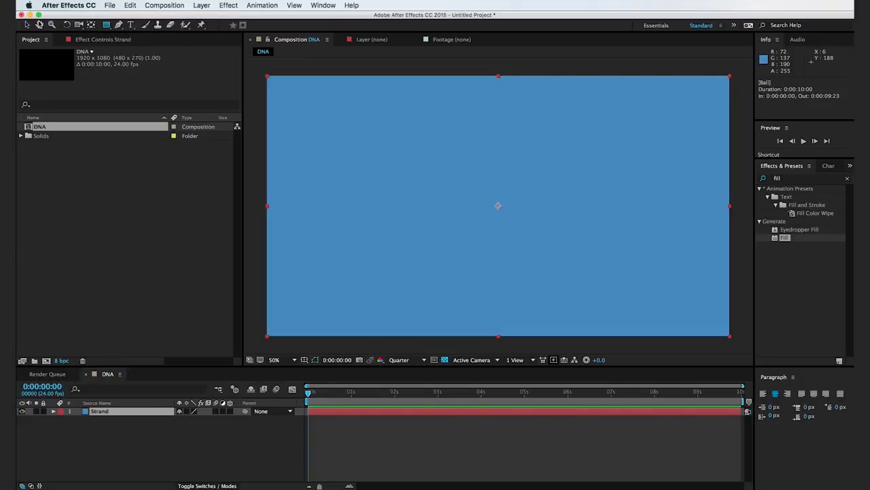
left_click_drag(291, 201, 483, 210)
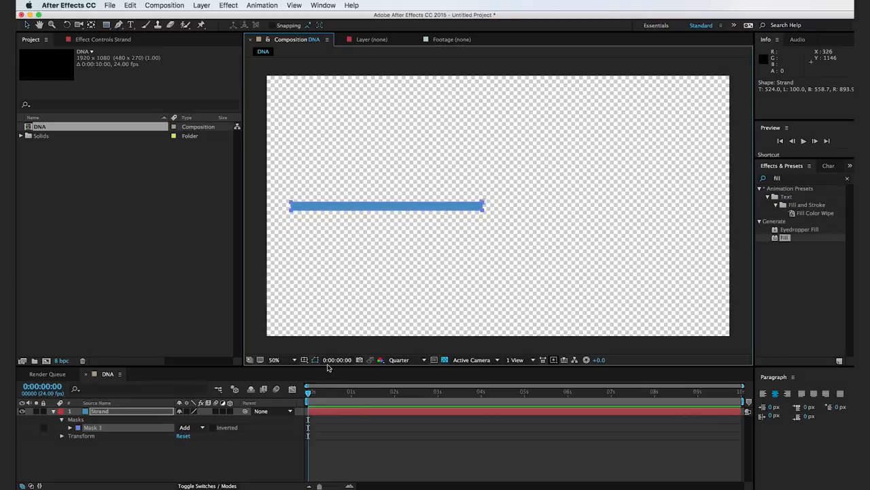
left_click(304, 360)
left_click(319, 377)
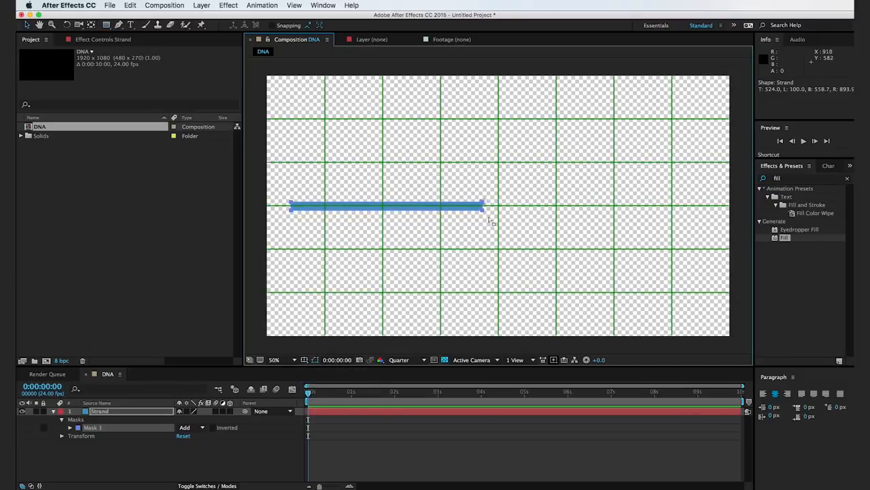
mouse_move(484, 213)
left_mouse_down()
mouse_move(497, 214)
mouse_move(488, 214)
left_mouse_up()
left_click(184, 457)
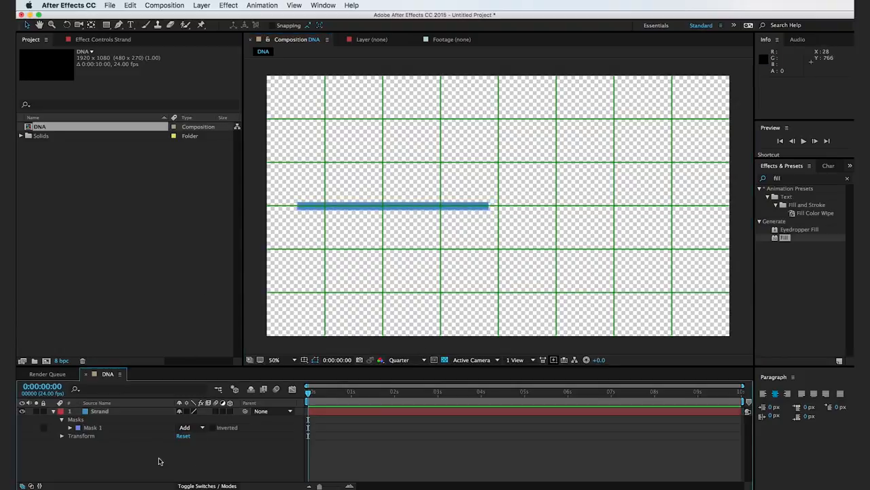
- Draw a closed four-point Pen mask on Strand with a curved right edge, just left of the blue bar
left_click(121, 413)
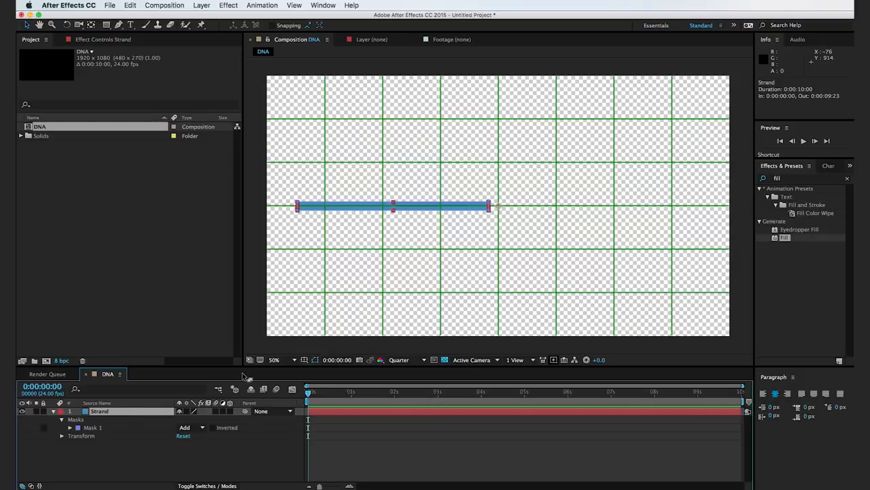
left_click(119, 25)
left_click_drag(457, 285, 583, 280)
left_click_drag(390, 128, 413, 165)
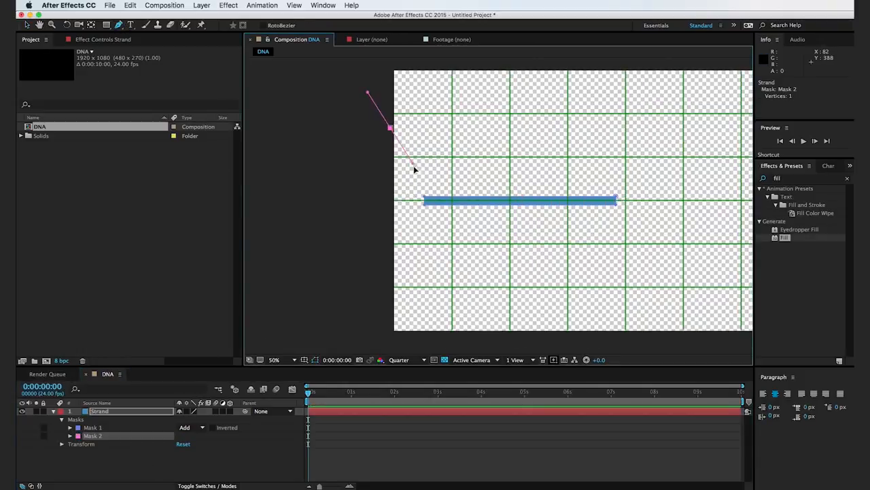
left_click_drag(407, 240, 391, 268)
left_click(333, 246)
left_click(335, 135)
left_click(391, 129)
key("v")
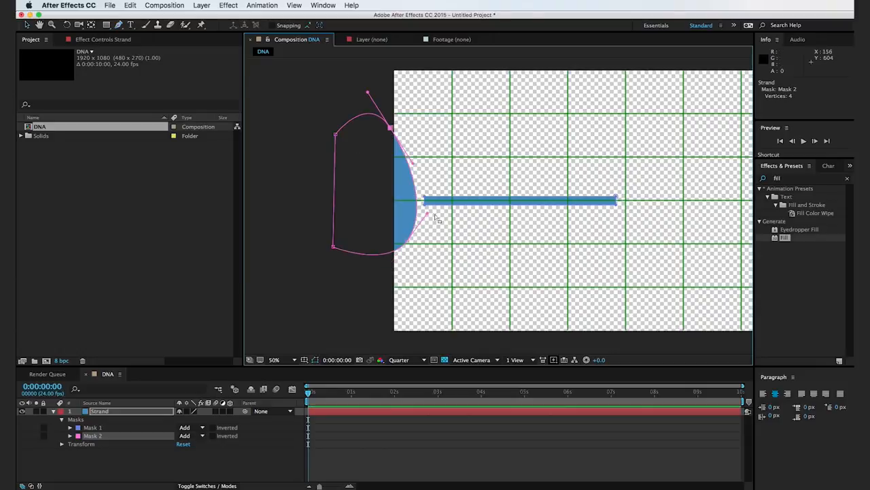
- Set Mask 2 to Intersect and shift its curved edge up to the left end of the bar
left_click(191, 435)
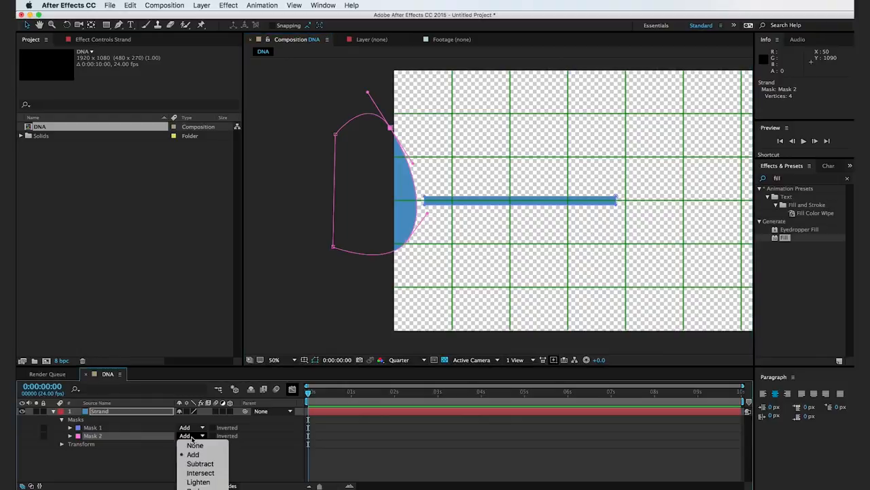
left_click(199, 474)
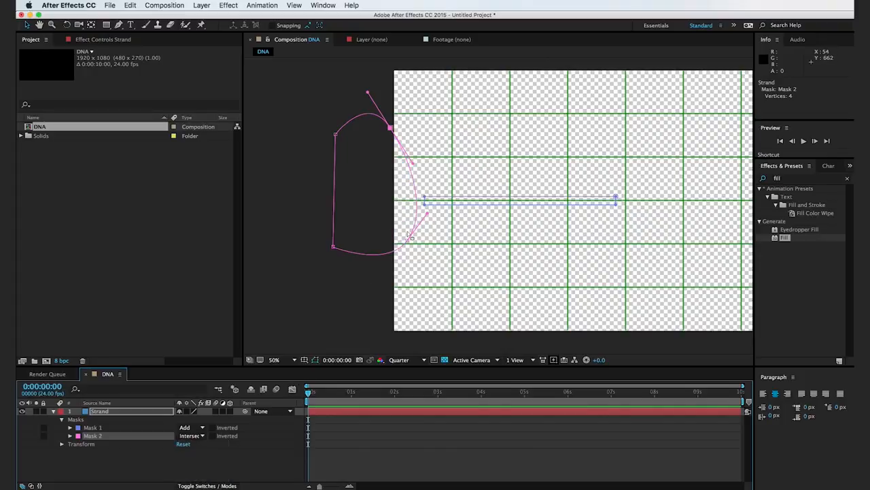
left_click_drag(384, 285, 396, 142)
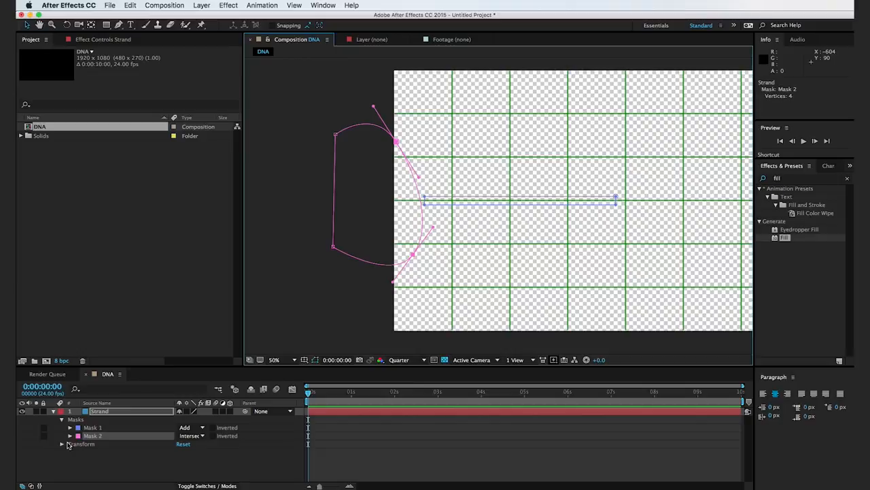
- Animate Mask 2's path from 0 to 3 seconds, sweeping its curved edge past the bar's right end, and preview the reveal
left_click(70, 435)
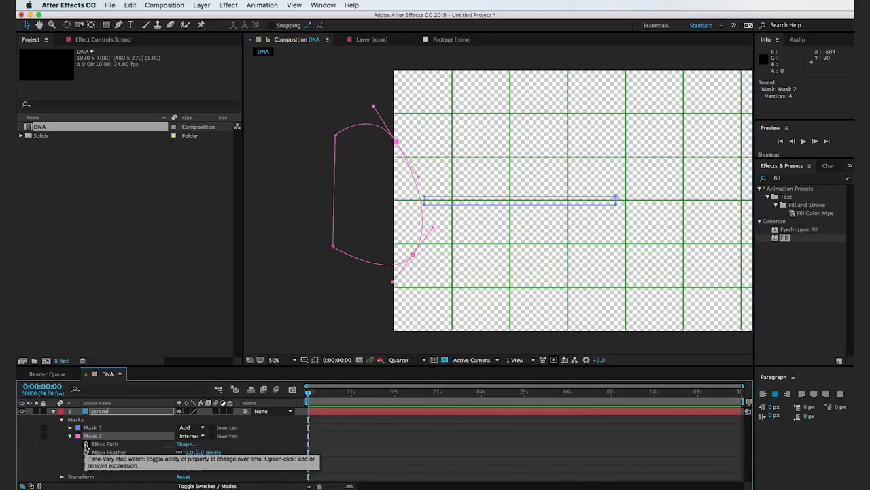
left_click(85, 444)
left_click(335, 393)
left_click_drag(363, 399, 438, 394)
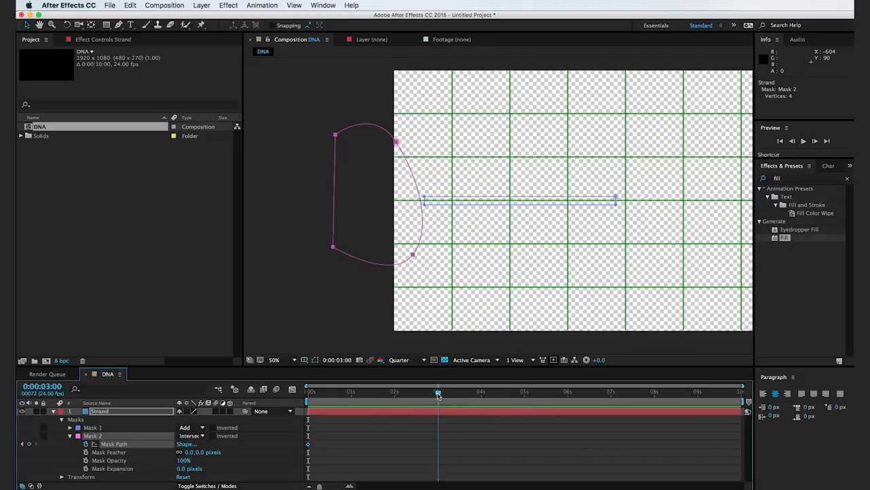
left_click(413, 255)
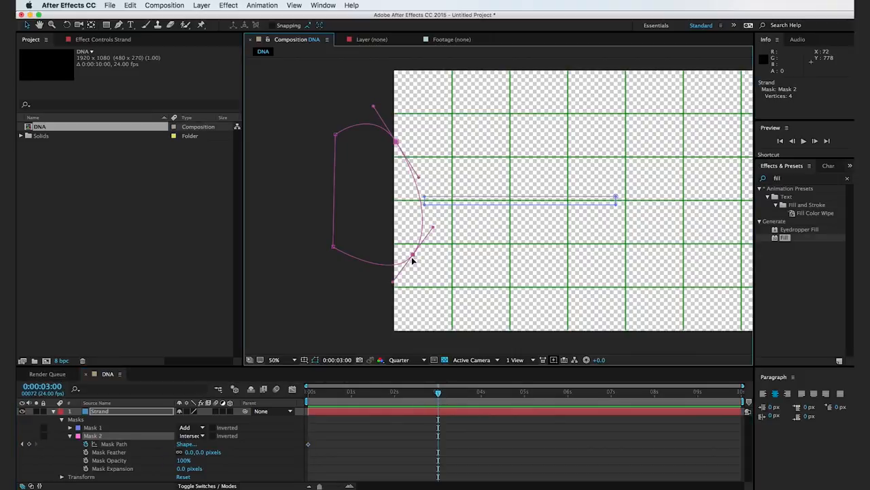
left_click_drag(413, 255, 612, 258)
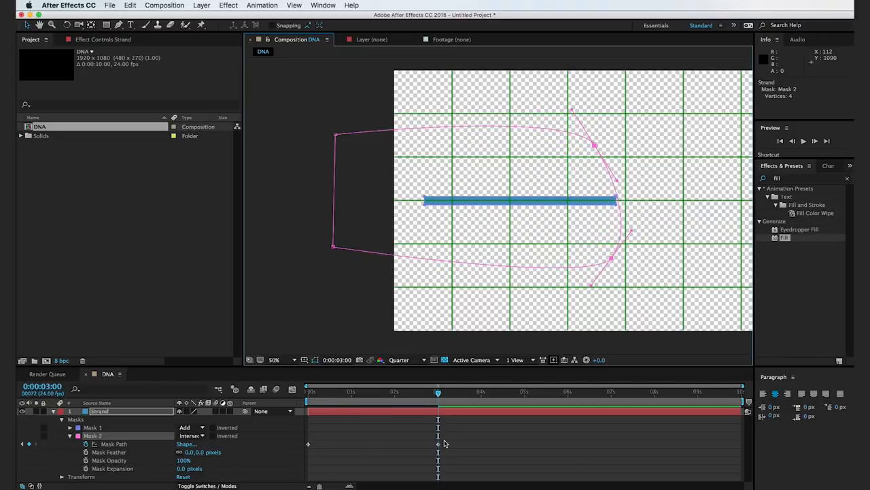
key("Home")
key("space")
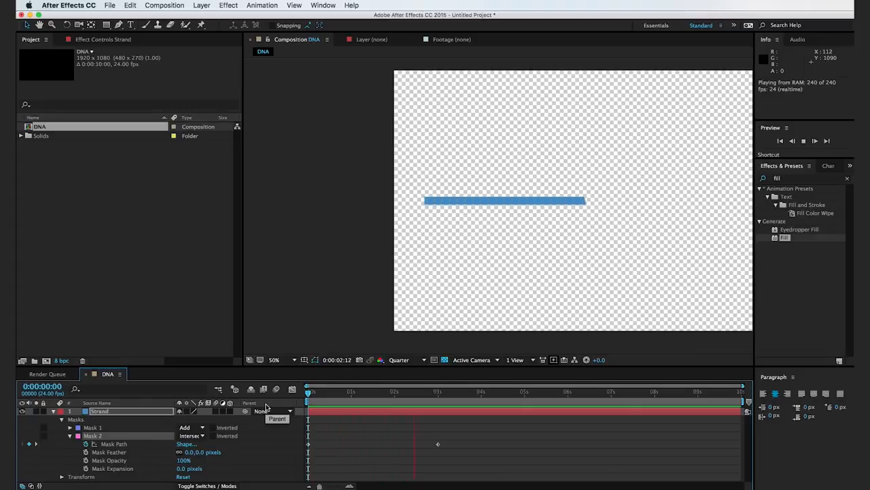
key("space")
- Ease the mask path into its 3-second keyframe by lowering its speed to zero with a long influence, and preview the motion
left_click(439, 445)
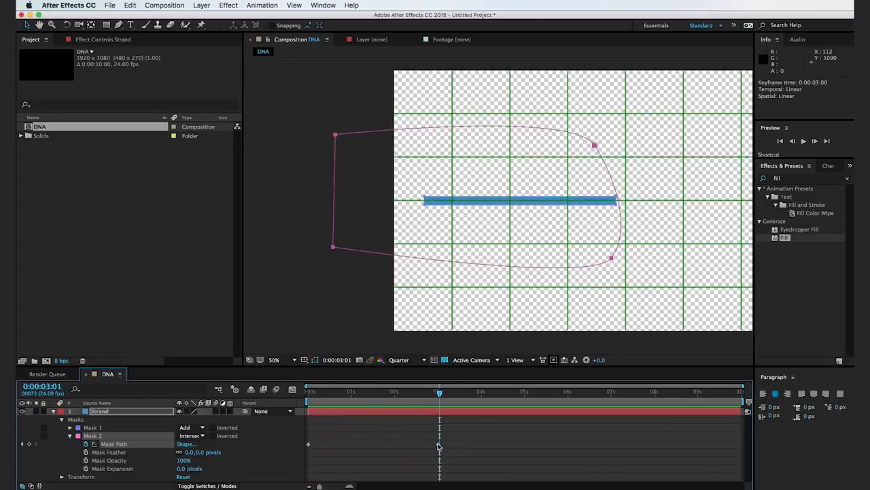
left_click(292, 389)
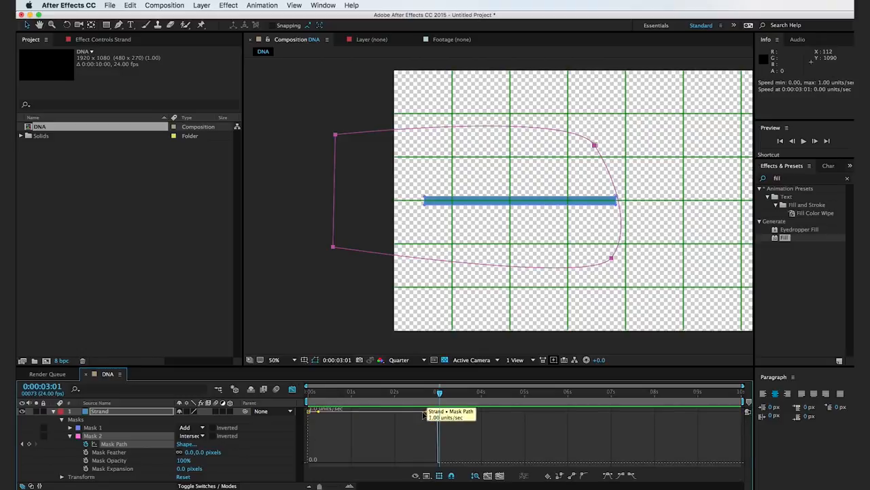
left_click_drag(439, 412, 386, 464)
key("Home")
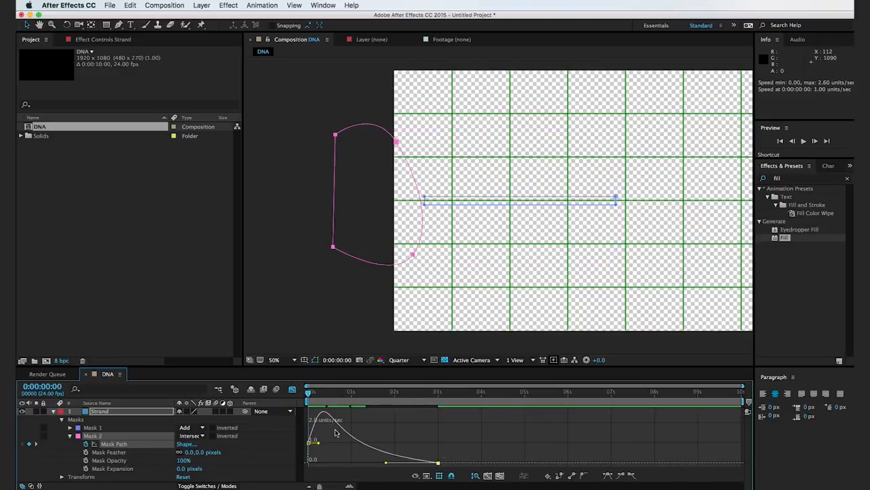
left_click_drag(309, 393, 361, 398)
key("space")
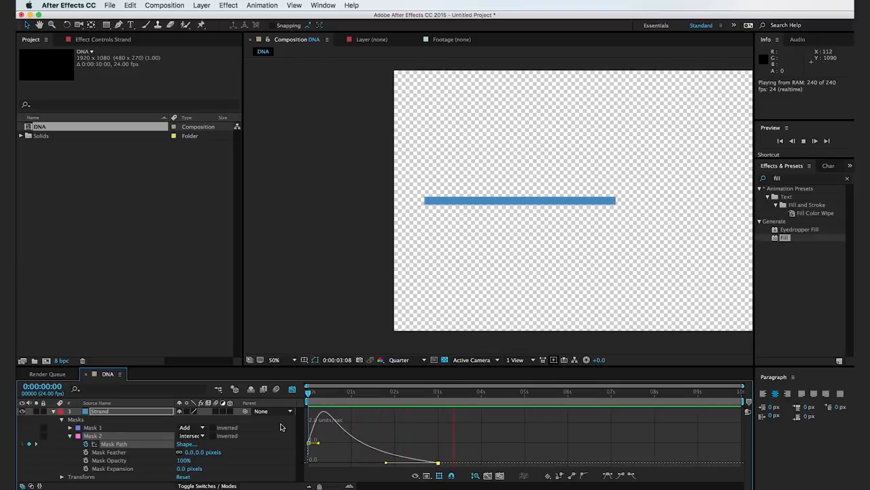
- Make the Strand layer 3D, duplicate it and set the copy's X Rotation to 45°
left_click(54, 411)
left_click(102, 433)
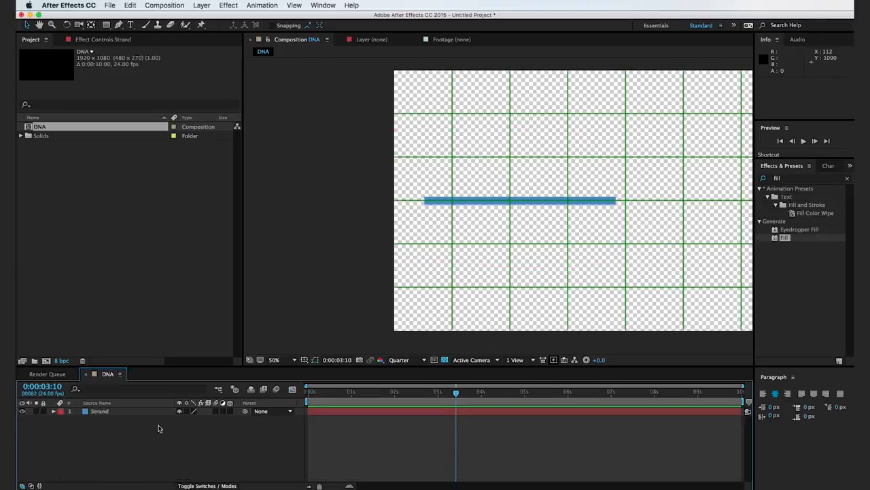
left_click(230, 412)
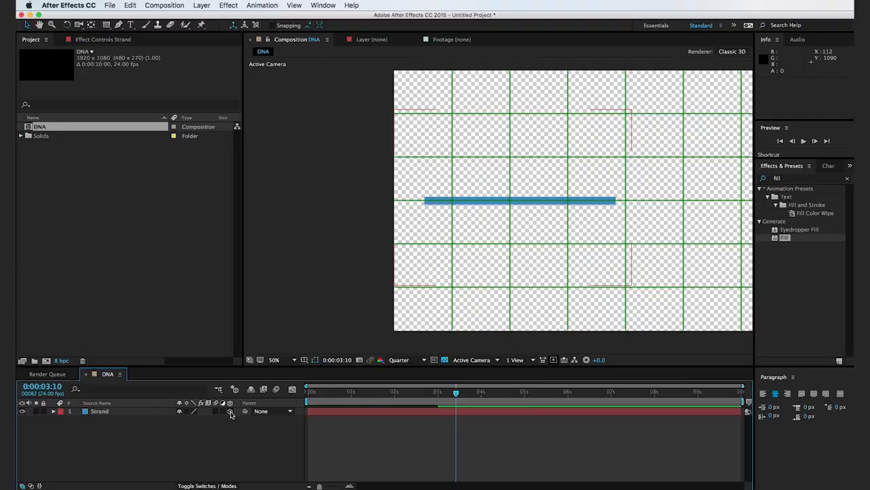
left_click(140, 411)
key("super+d")
key("r")
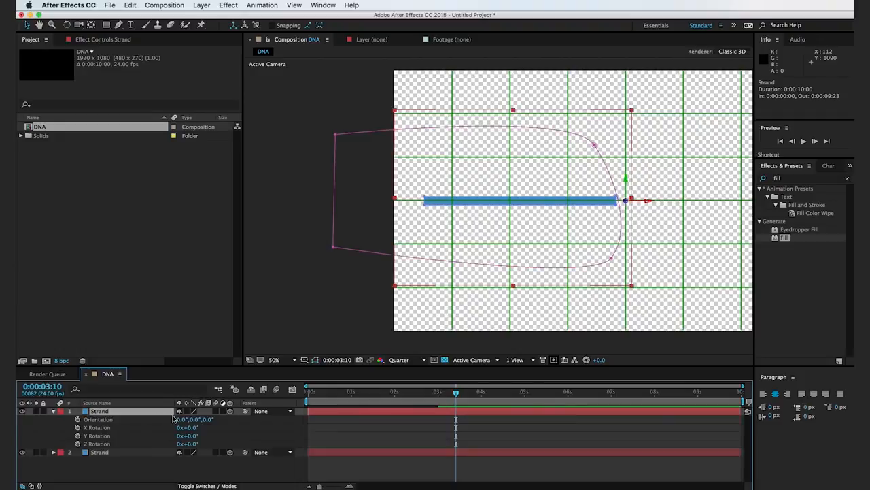
left_click_drag(192, 428, 204, 428)
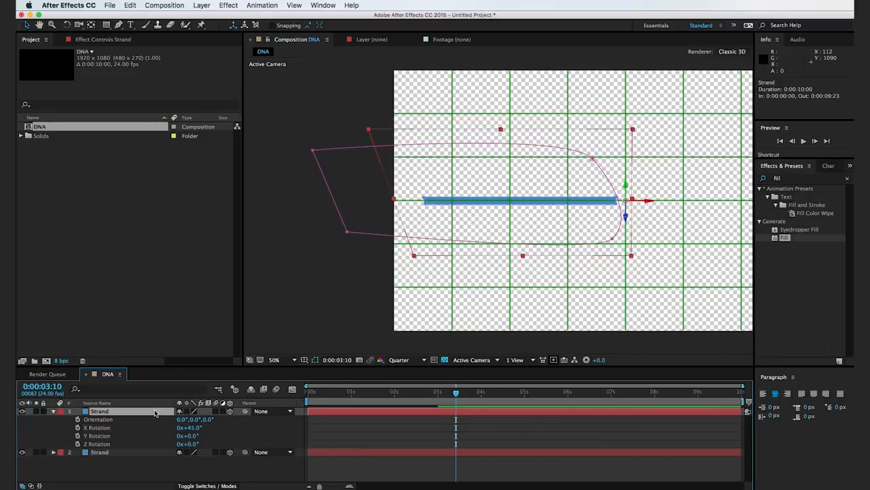
- Duplicate the 45° strand and set the new copy's X Rotation to 90°
key("super+a")
key("r")
left_click_drag(192, 428, 196, 429)
left_click(197, 429)
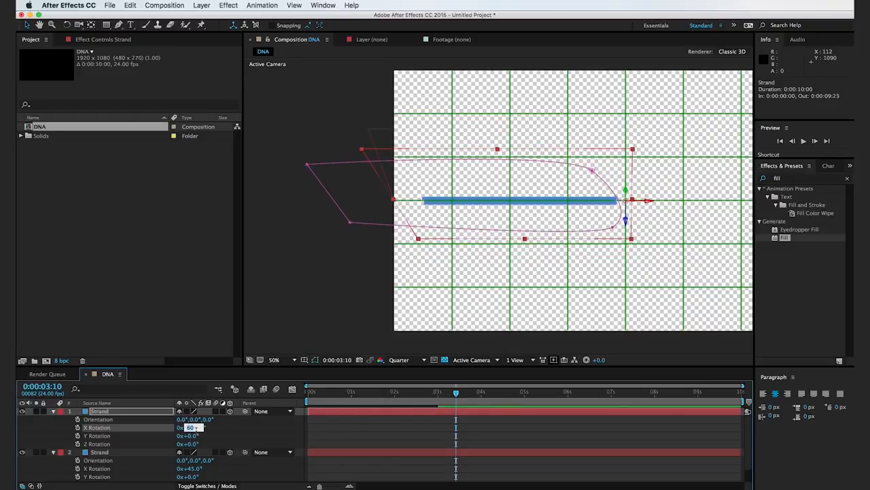
type("90")
left_click(227, 437)
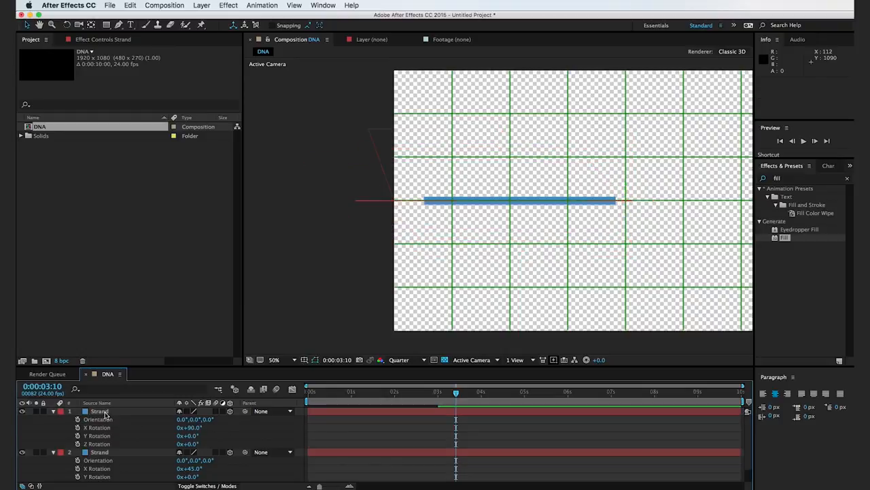
- Add a fourth Strand copy with a different X Rotation and scrub through the reveal animation
left_click(106, 413)
left_click(197, 428)
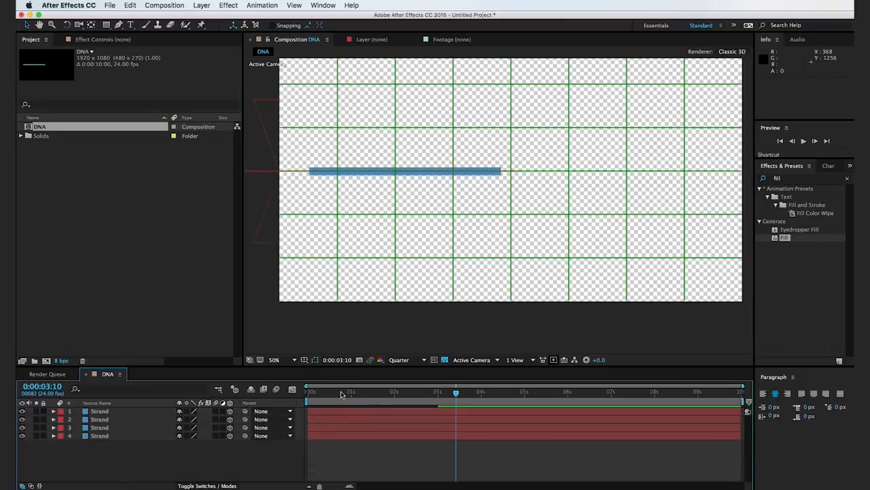
left_click_drag(341, 393, 425, 393)
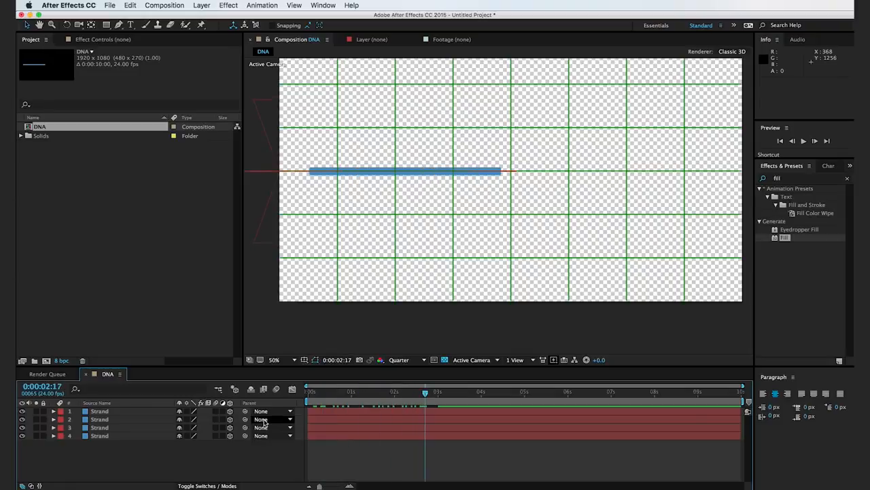
- Pre-compose all four Strand layers as Single Strand, with Collapse Transformations and 3D enabled on the new layer
key("super+a")
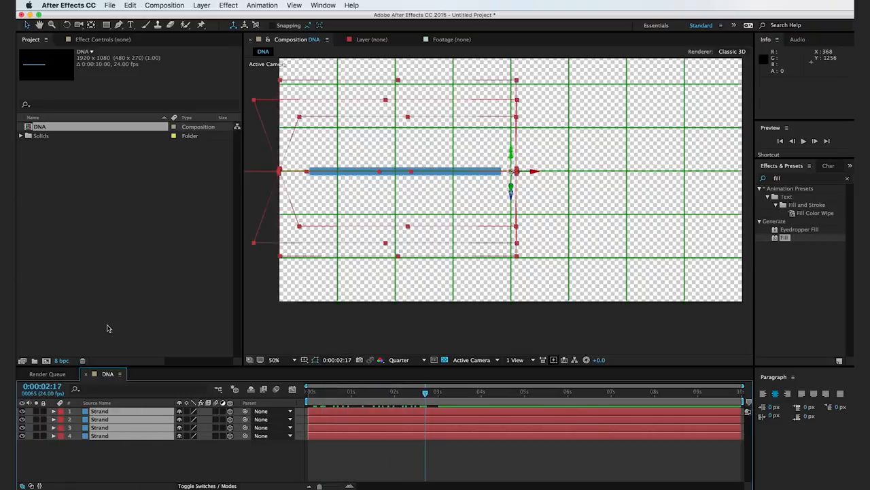
key("super+shift+c")
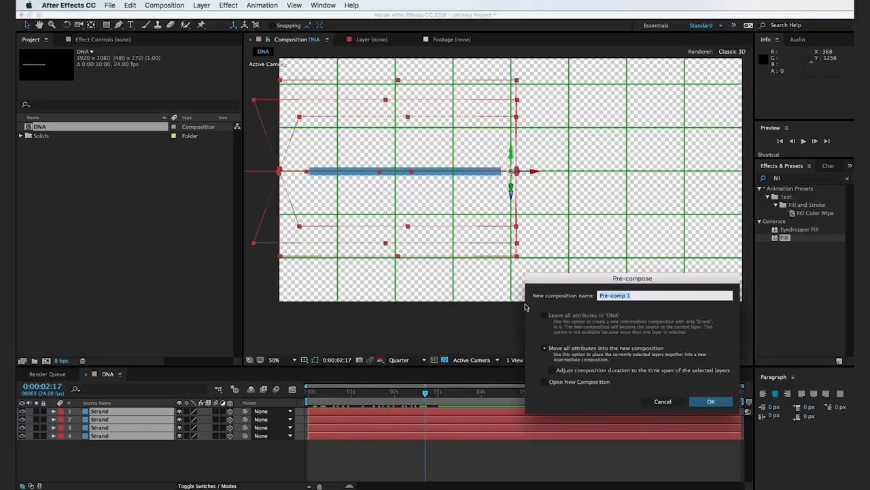
type("Single Strand")
key("Return")
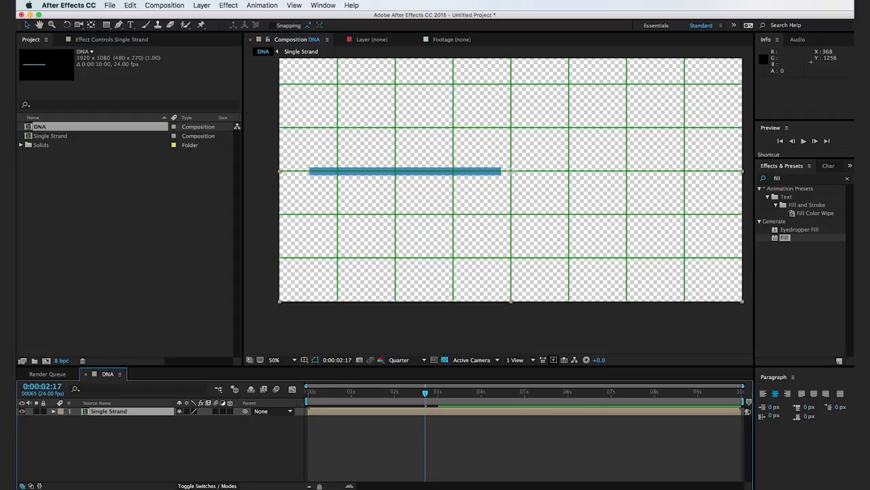
left_click(187, 411)
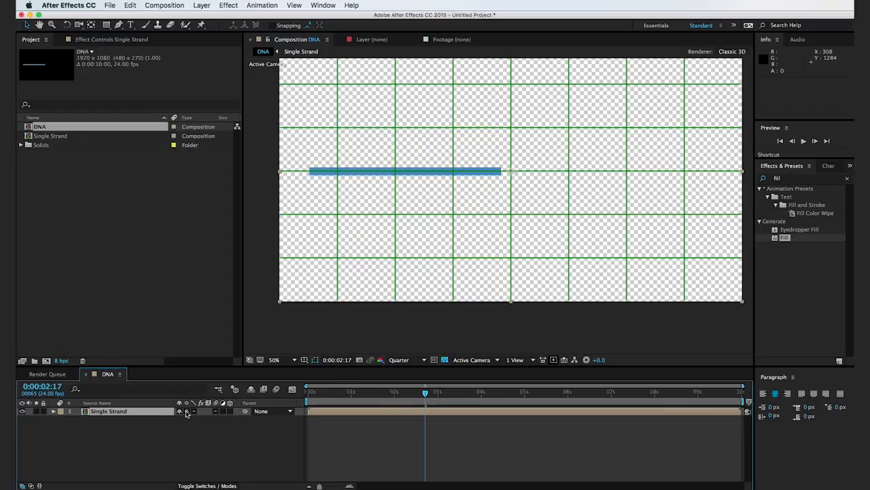
left_click(231, 412)
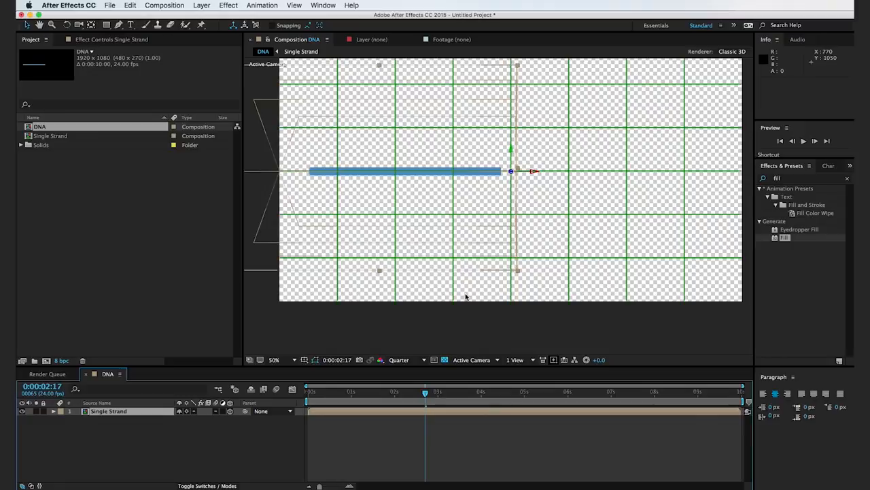
- Add a Two-Node Camera named Camera 1 with the Custom preset and Depth of Field enabled
left_click(201, 5)
mouse_move(222, 23)
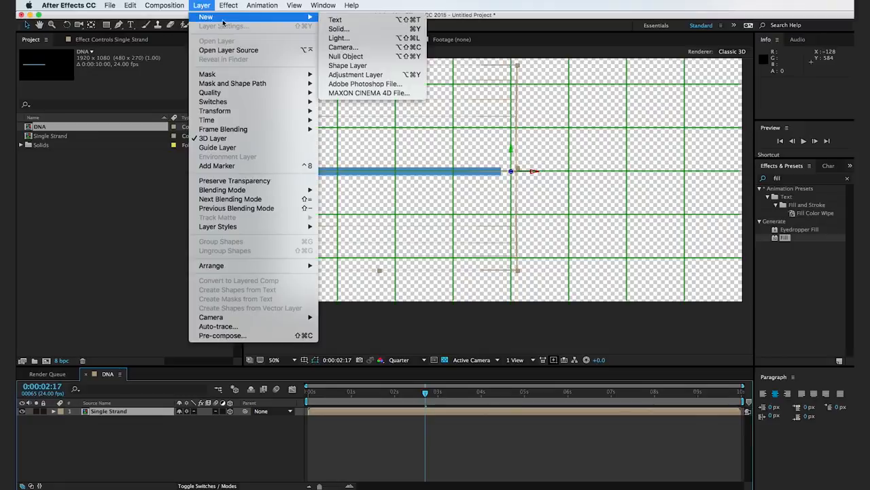
left_click(343, 47)
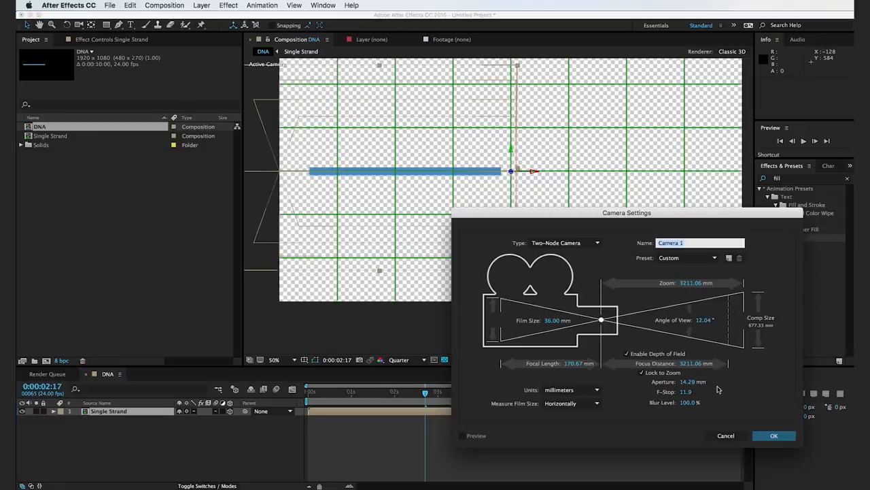
left_click(774, 435)
- Orbit the camera to inspect the strand in 3D, undo the orbit, and scrub through the reveal
left_click(83, 25)
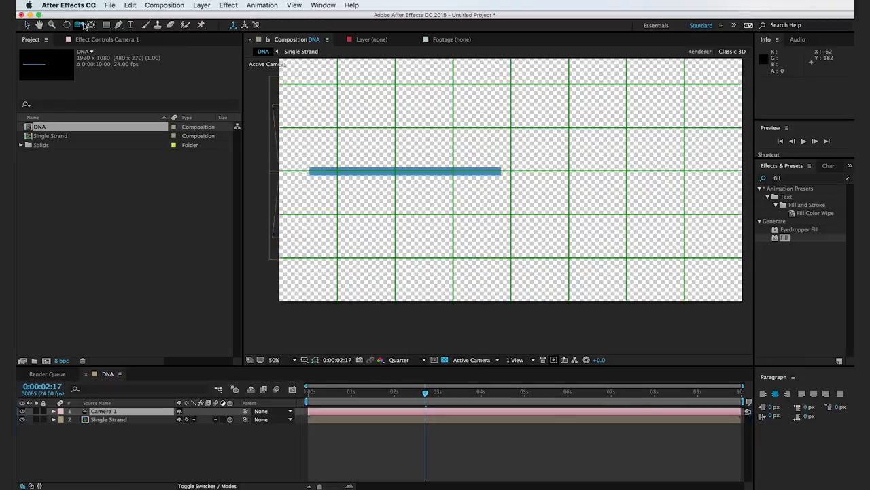
left_click_drag(296, 166, 271, 170)
key("super+z")
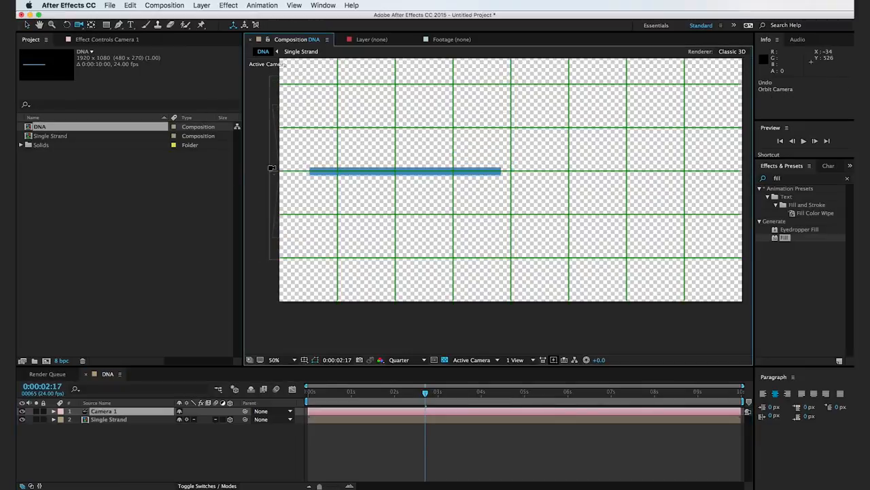
key("v")
left_click(378, 324)
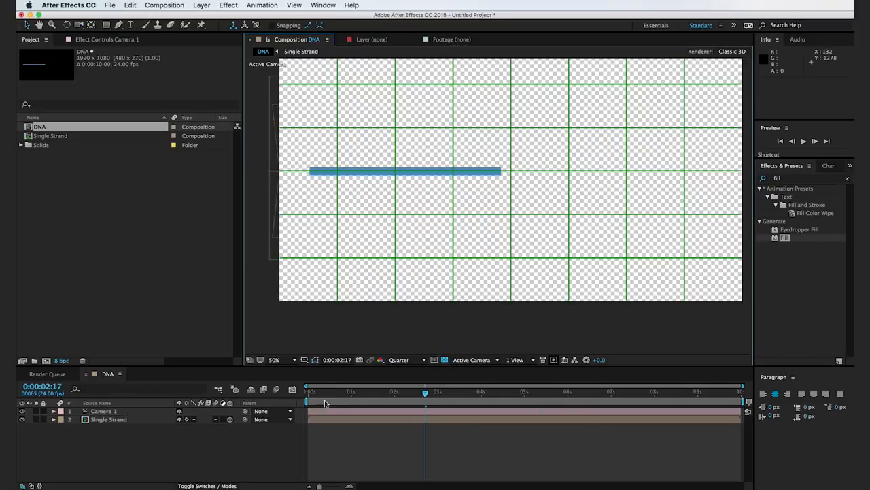
left_click_drag(338, 400, 410, 396)
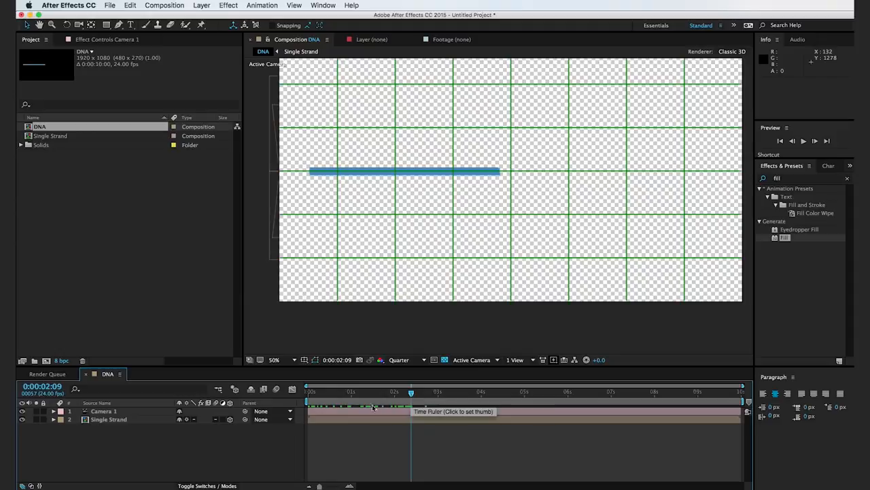
- Duplicate the Single Strand layer and mirror the copy horizontally by setting its X Scale to -100%
left_click(151, 420)
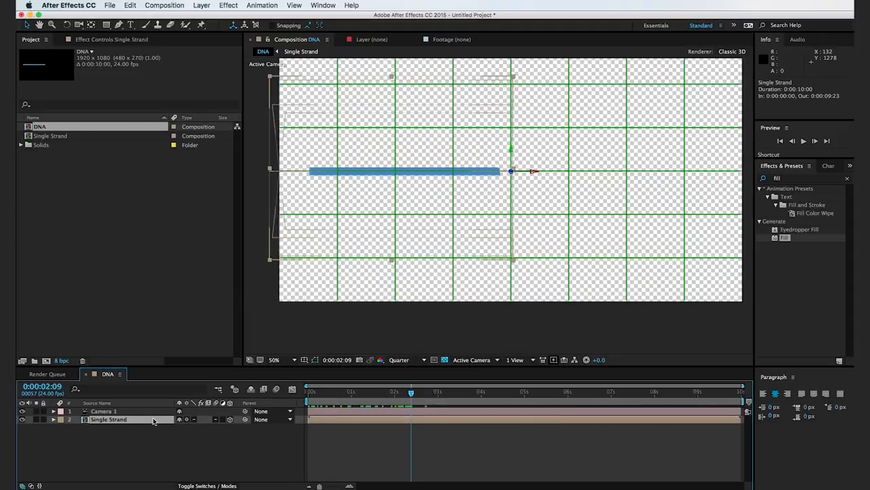
key("super+d")
key("s")
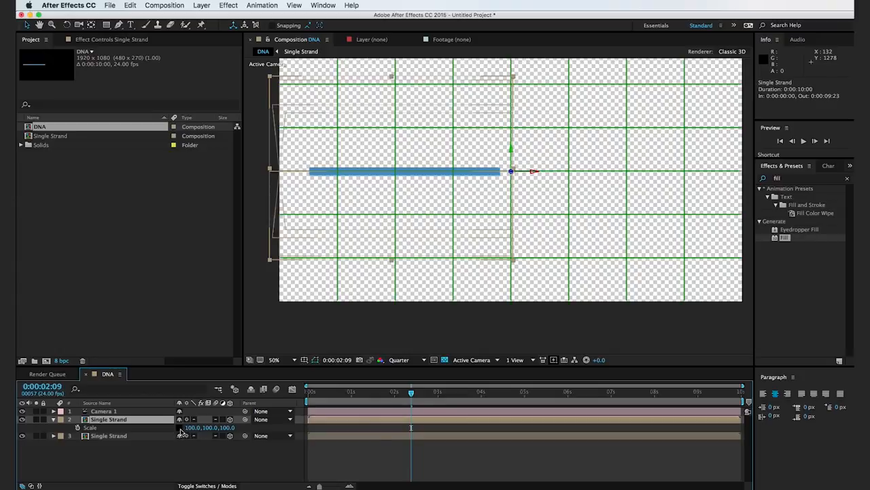
left_click(193, 427)
type("-100")
left_click(197, 453)
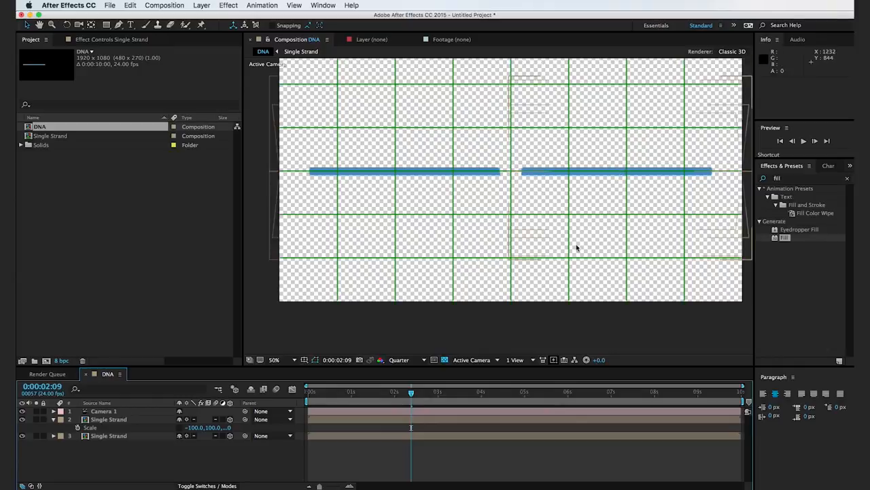
- Apply a Fill effect to the mirrored strand, set its color to dark blue 2E4E8A, and preview the animation
left_click_drag(786, 238, 116, 419)
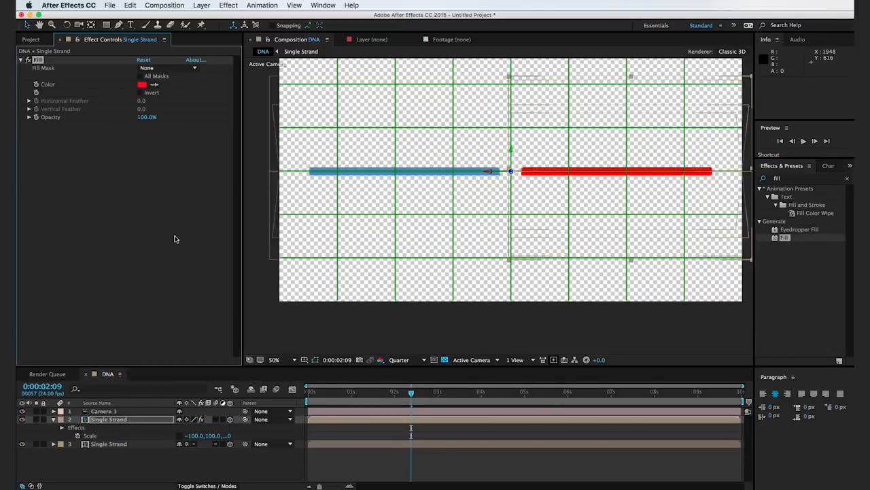
left_click(141, 84)
left_click_drag(495, 348, 440, 344)
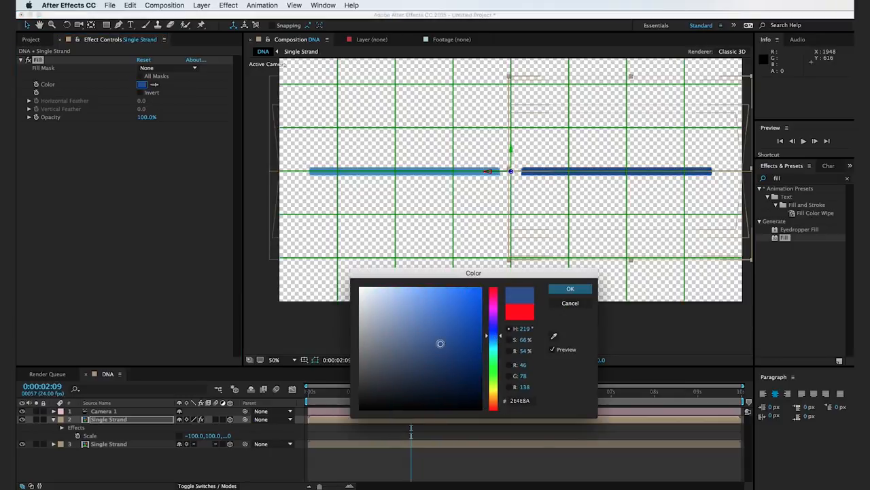
left_click(570, 289)
left_click_drag(503, 256, 503, 272)
key("space")
key("space")
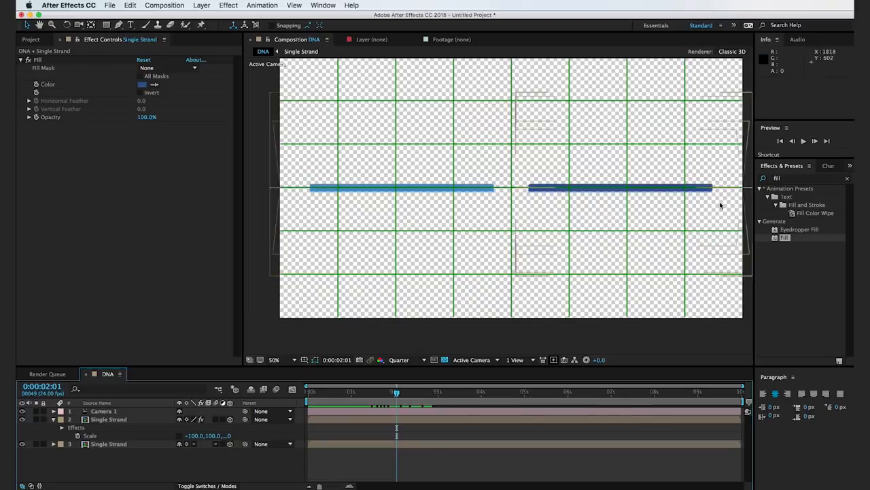
- Create a 1920 × 1080 px light-blue solid and mask it to a small circle at the composition's center
left_click(201, 5)
mouse_move(206, 16)
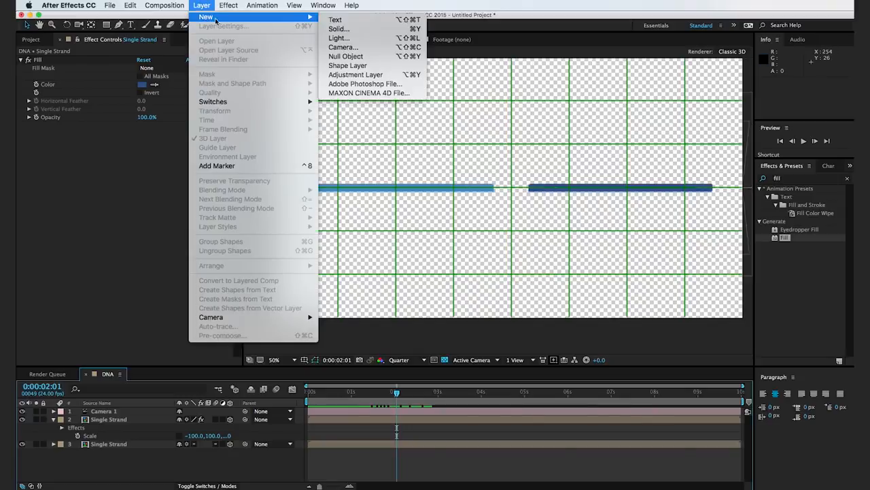
left_click(335, 26)
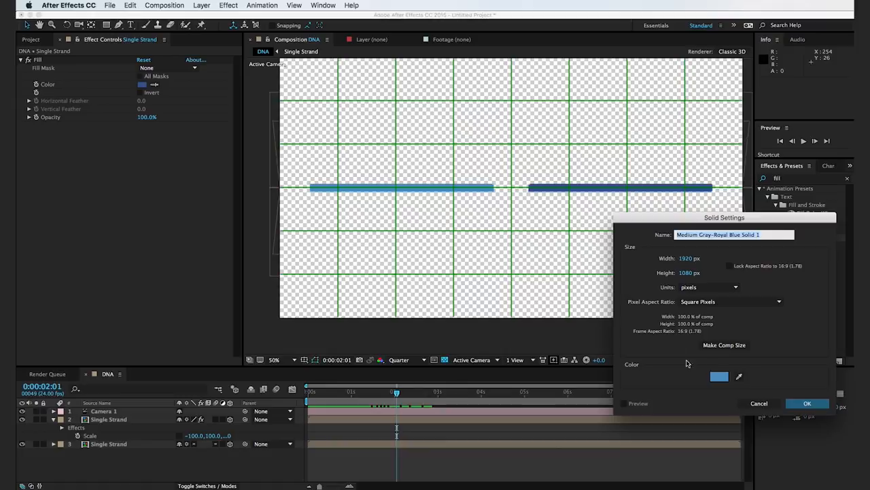
left_click(807, 403)
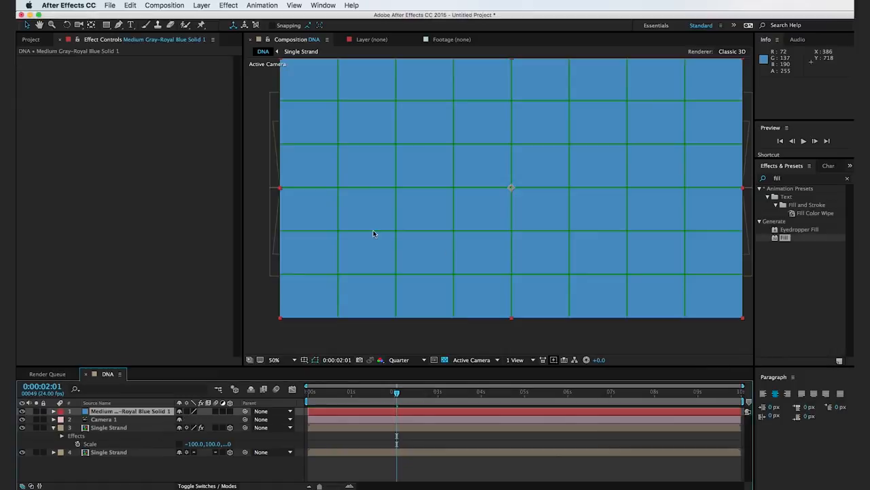
left_click_drag(107, 25, 132, 46)
left_click_drag(511, 187, 532, 192)
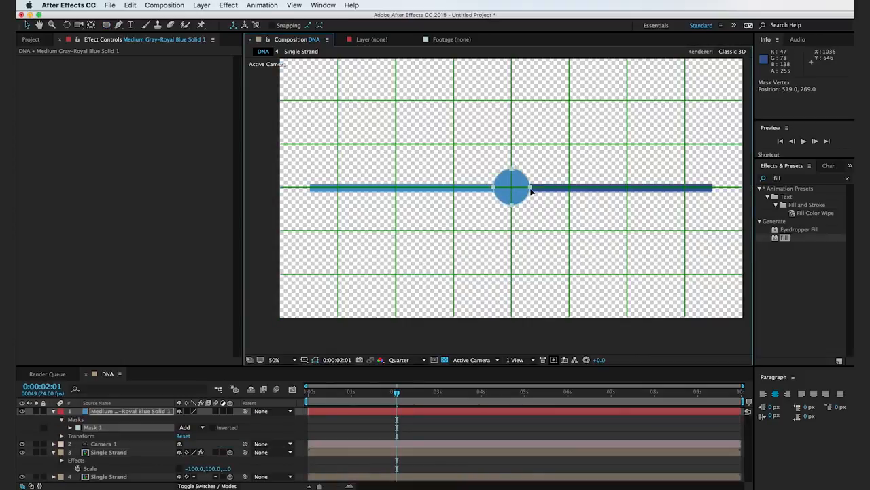
- Keyframe the circle solid's Scale from 0% at 0 seconds to 100% at 3 seconds, and scrub through the growth
left_click_drag(396, 393, 437, 396)
left_click(112, 421)
left_click(125, 428)
key("s")
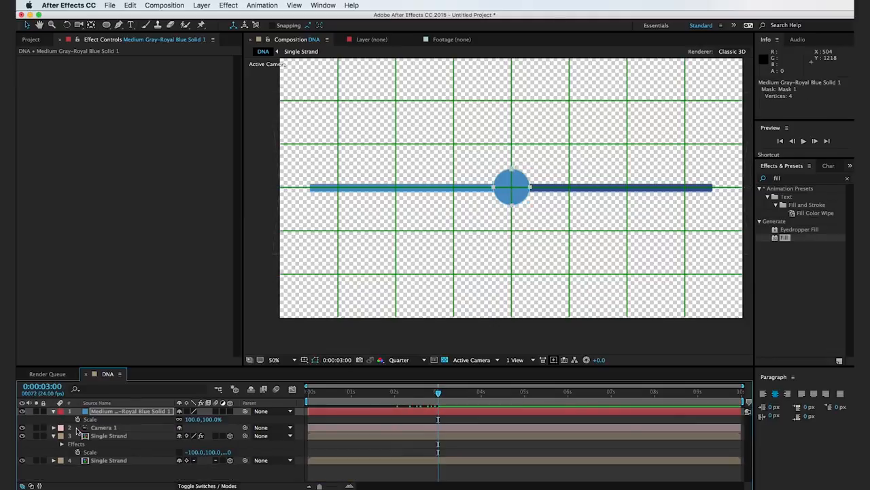
left_click(78, 420)
left_click_drag(438, 395, 289, 407)
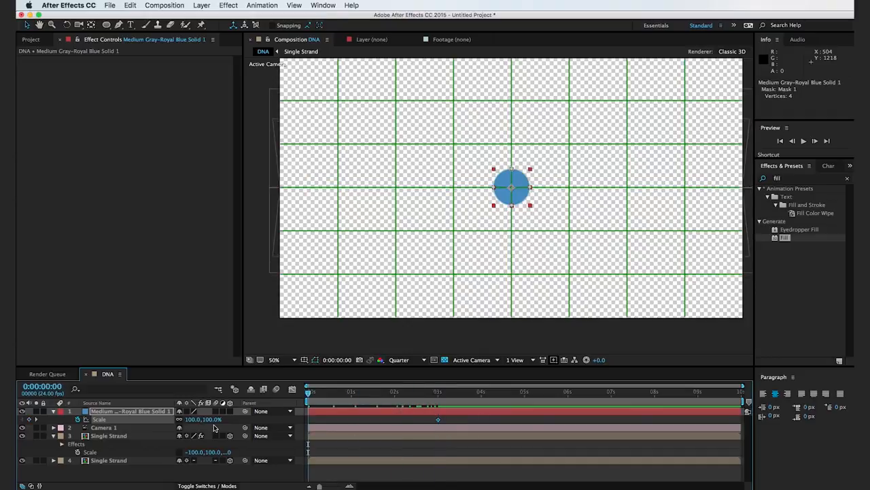
left_click(211, 419)
type("0")
left_click(262, 425)
left_click_drag(349, 395, 402, 399)
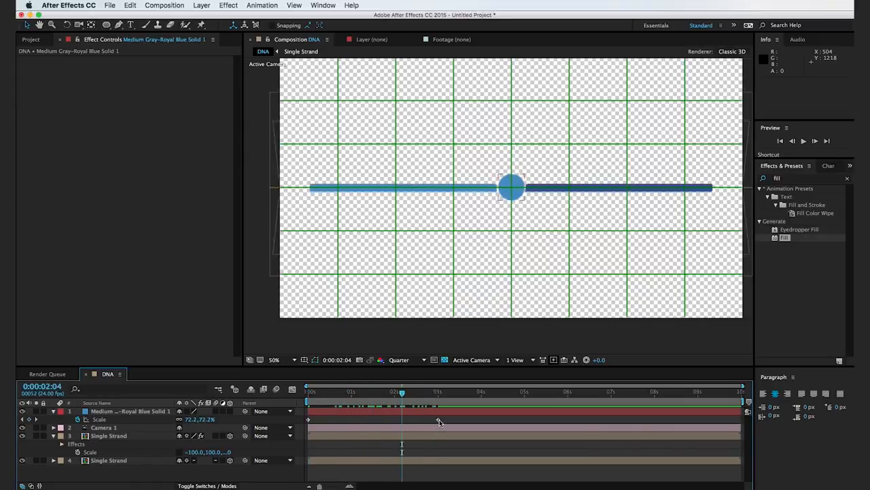
- Ease the circle's Scale into its 3-second keyframe by lowering the speed to zero with a long influence, and scrub the result
left_click(438, 419)
left_click(292, 389)
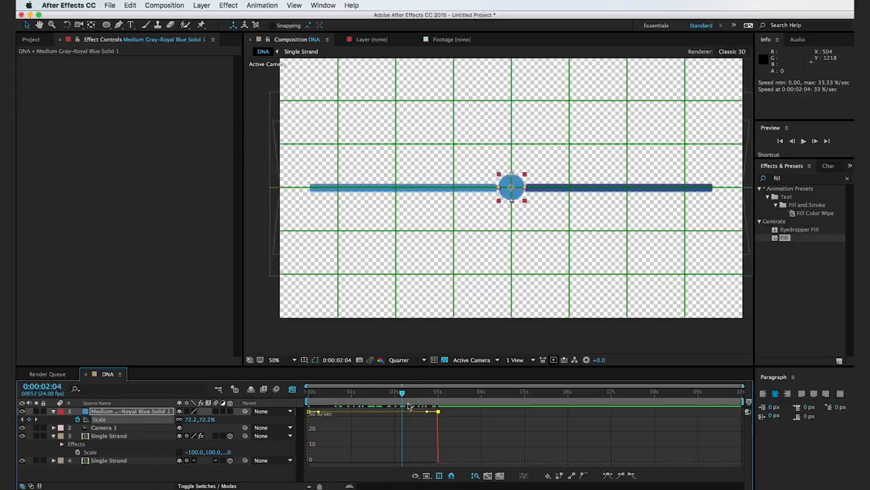
left_click_drag(438, 415, 389, 464)
left_click_drag(308, 393, 423, 403)
left_click(445, 352)
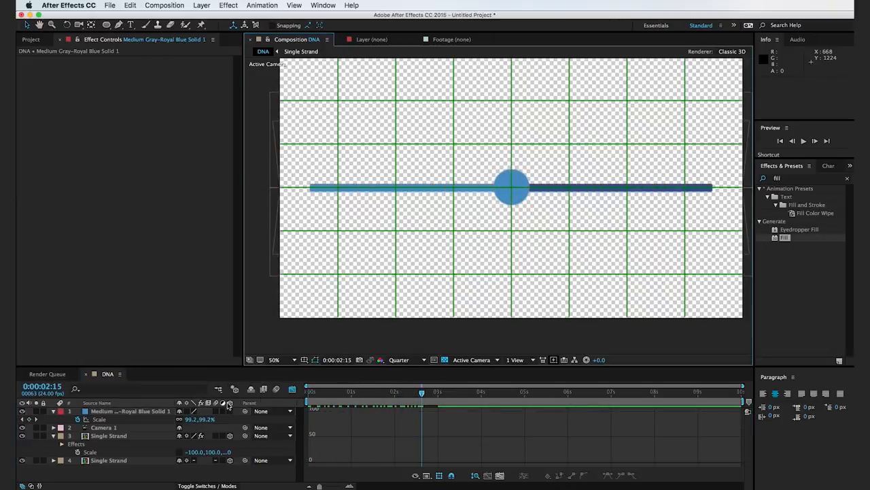
- Move the circle onto the outer end of the dark blue strand and make its layer 3D
left_click(127, 419)
left_click_drag(517, 196, 719, 186)
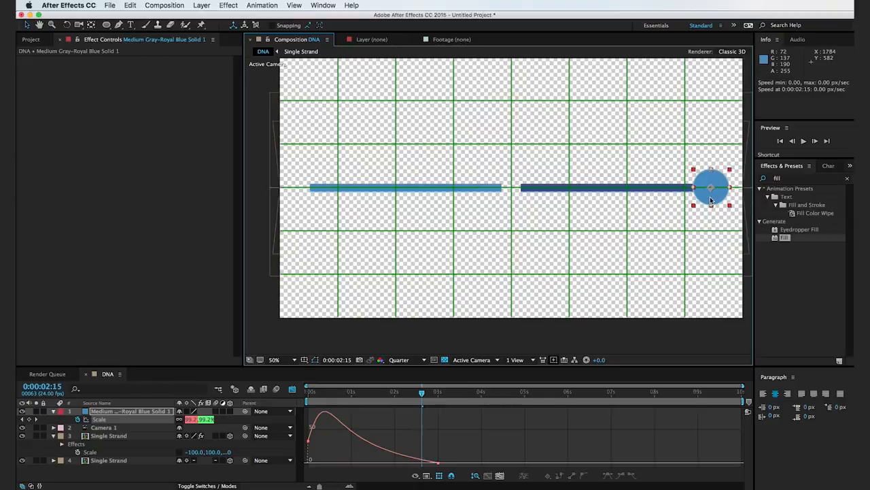
left_click_drag(712, 199, 712, 199)
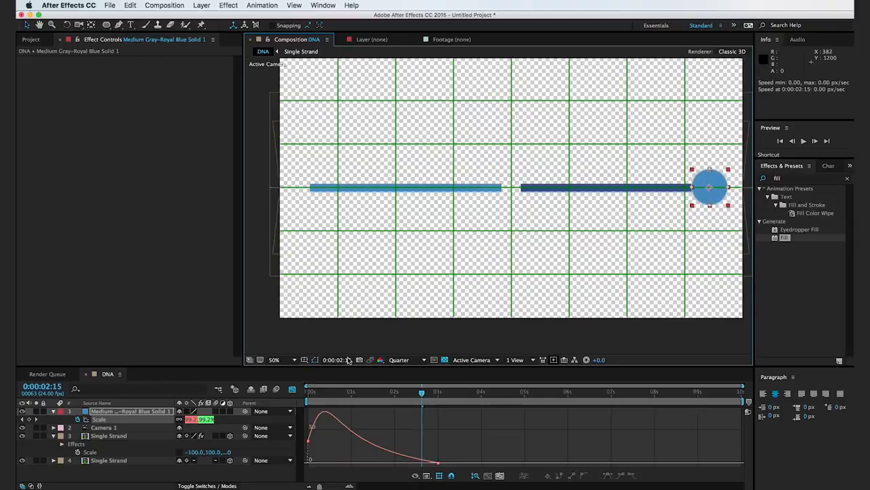
left_click(231, 412)
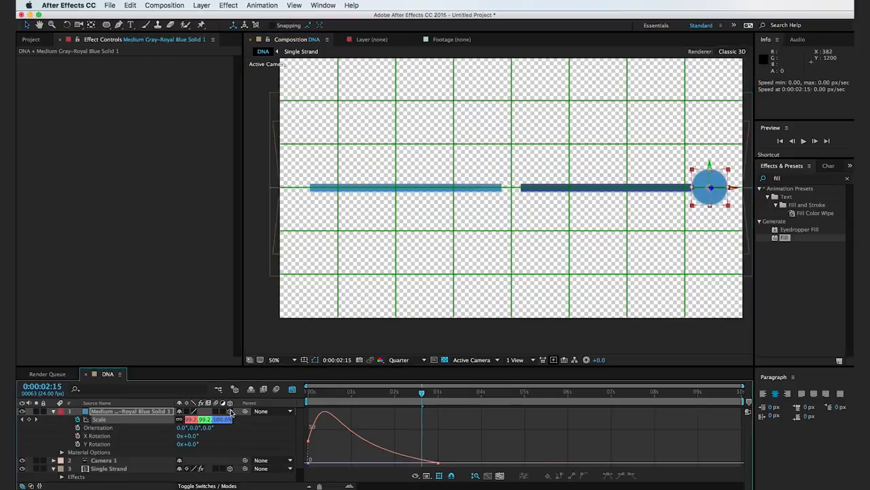
- Duplicate the 3D circle layer and set the copy's X Rotation to 45°
left_click(166, 412)
key("super+d")
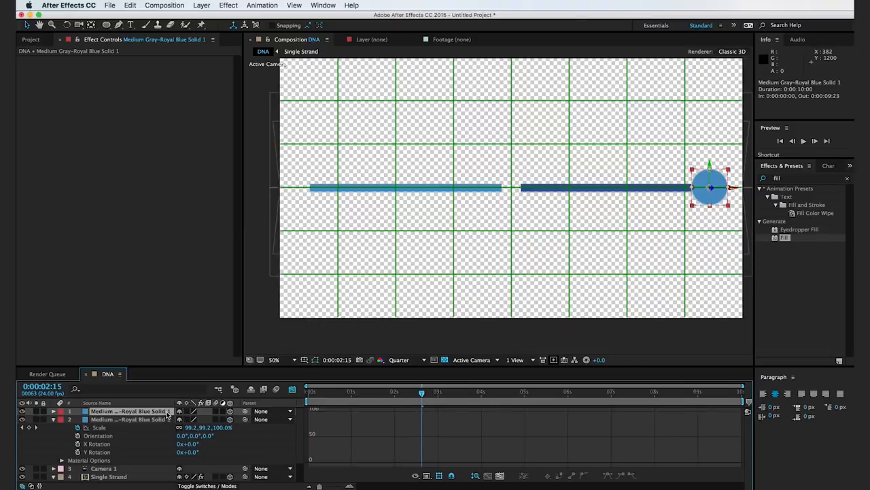
key("r")
left_click_drag(195, 427, 198, 428)
left_click(199, 429)
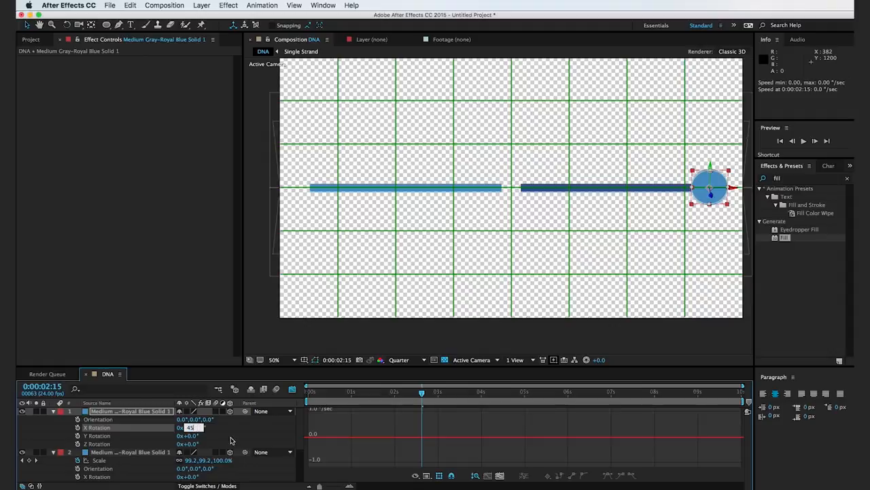
left_click(229, 440)
- Duplicate the 45° circle layer and set the new copy's X Rotation to 90°
left_click(158, 412)
key("super+d")
key("r")
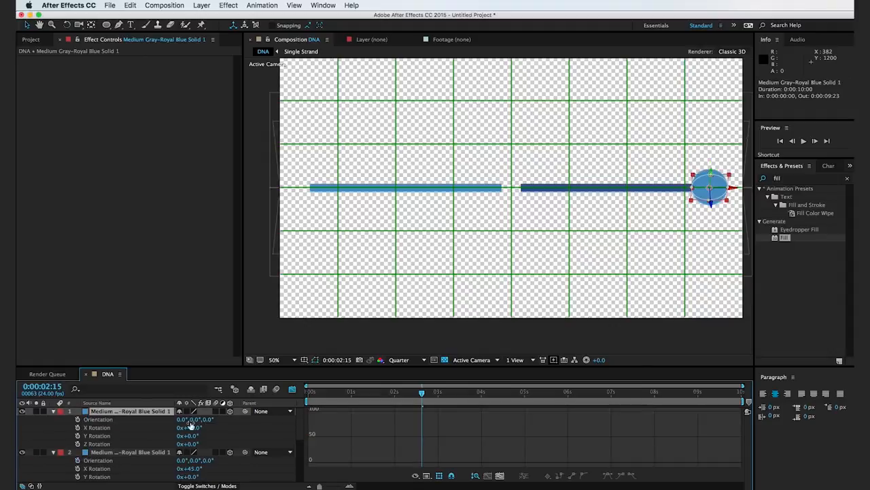
left_click(196, 427)
type("90")
key("Return")
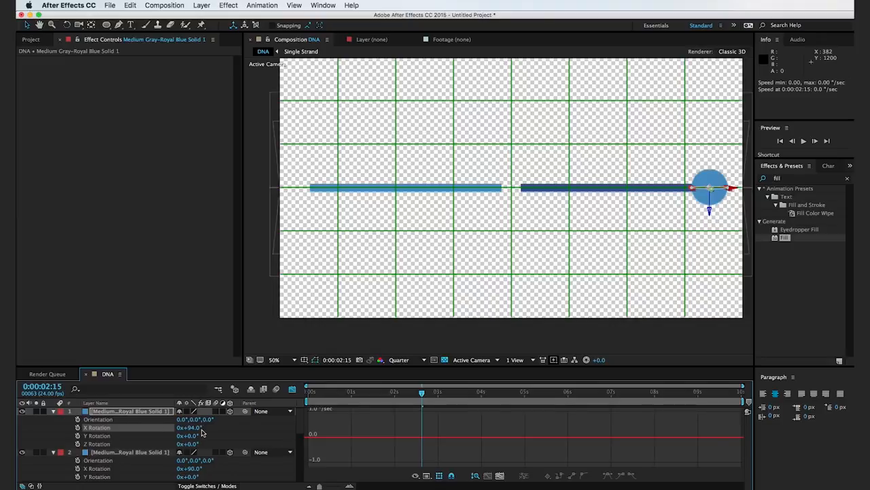
- Add a further copy of the 90° circle layer with its X Rotation set to 135°
left_click(193, 429)
type("135")
key("Return")
- Return the playhead to the start and collapse the properties of the three rotated circle layers
left_click_drag(378, 395, 300, 398)
left_click(53, 411)
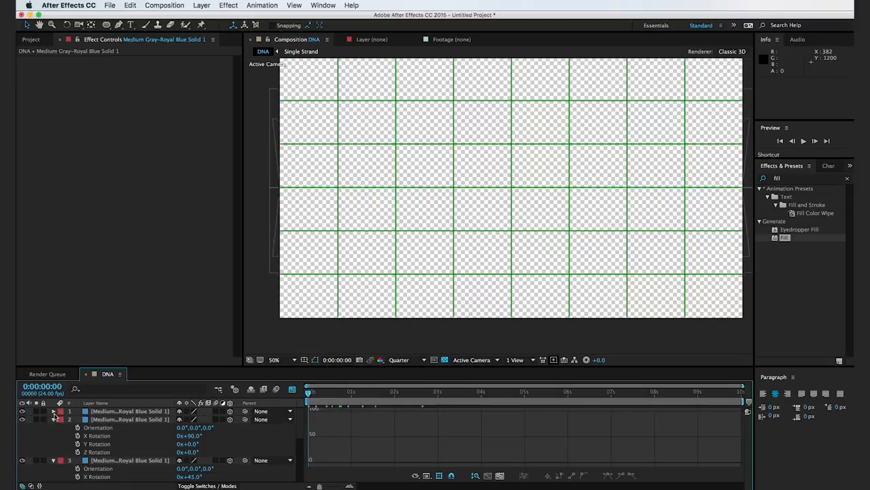
left_click(54, 420)
left_click(54, 427)
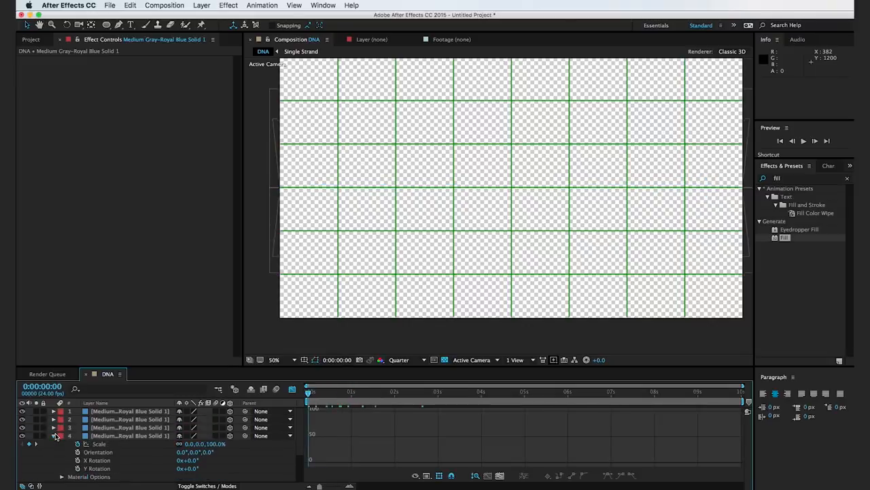
- Add a copy of the unrotated circle layer and set its Y Rotation to 45°
left_click(55, 436)
left_click(120, 436)
left_click_drag(350, 396, 435, 402)
key("r")
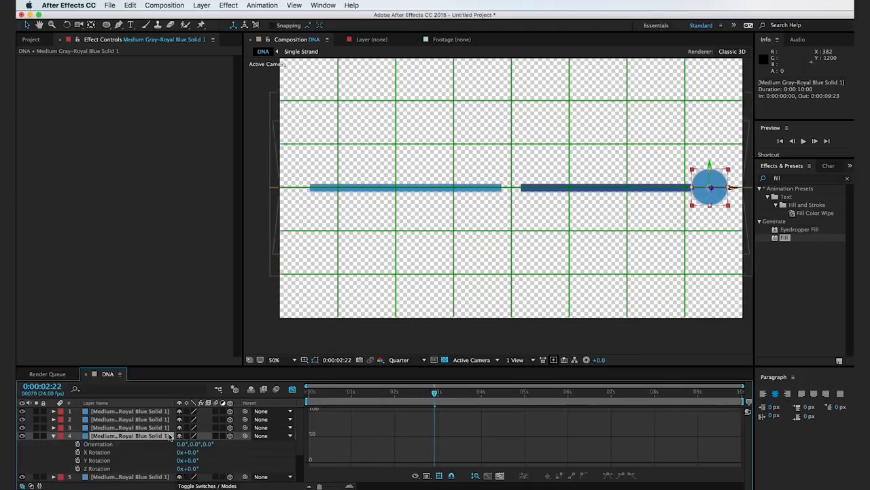
left_click(191, 461)
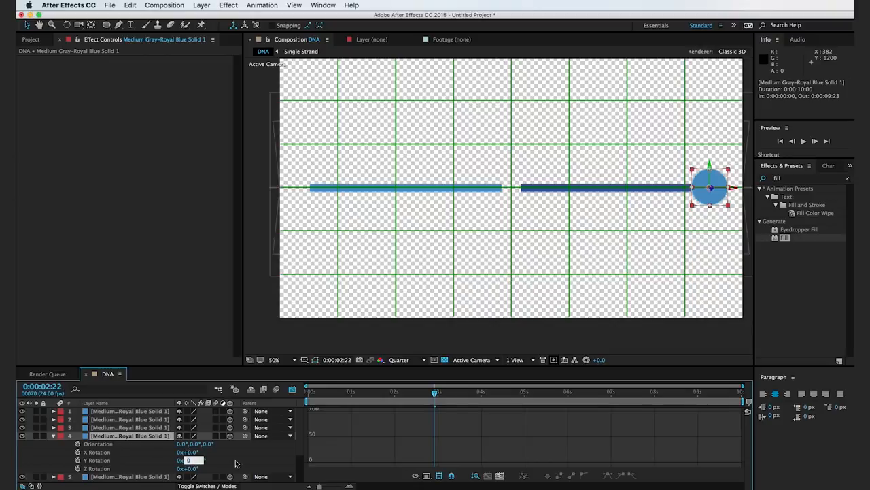
left_click(242, 455)
left_click(195, 461)
type("45")
left_click(241, 463)
- Add two further copies of the circle layer with Y Rotation set to 90° and 135°
left_click(170, 441)
left_click(157, 437)
key("r")
key("r")
left_click(195, 461)
left_click(229, 462)
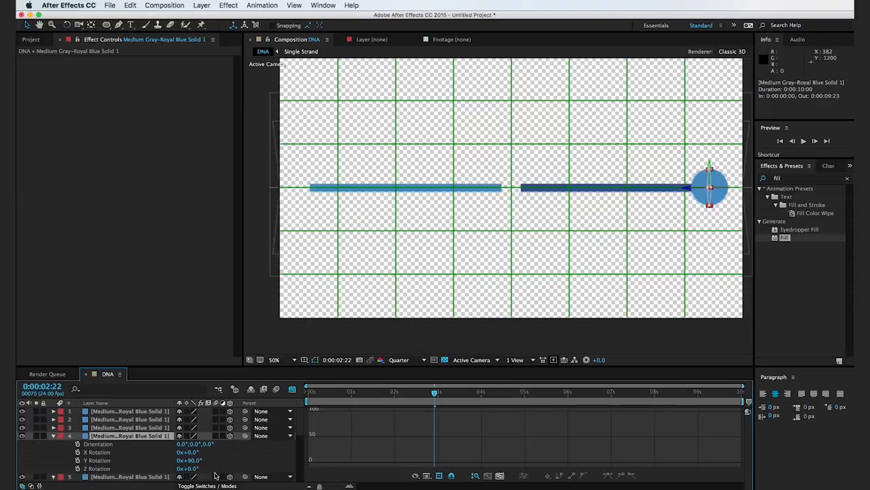
left_click(192, 461)
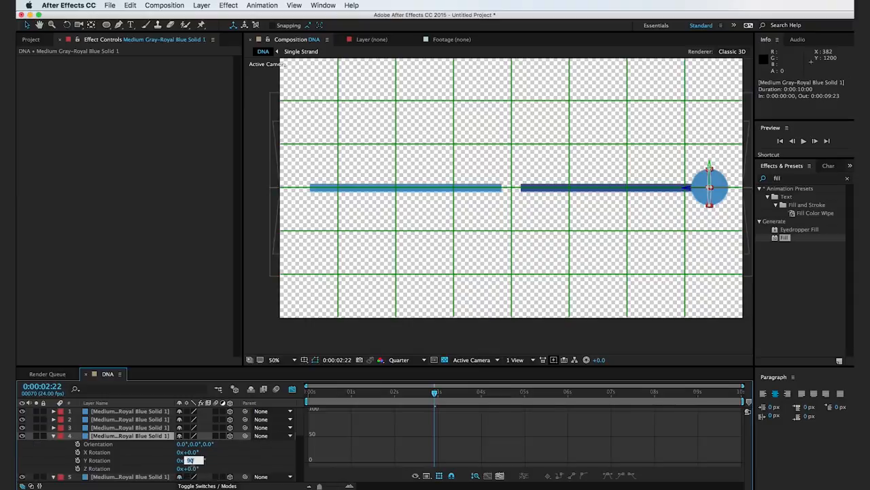
left_click(247, 463)
- Collapse the properties of all layers and switch the timeline from the Graph Editor back to layer bars
key("super+a")
left_click(53, 441)
key("super+a")
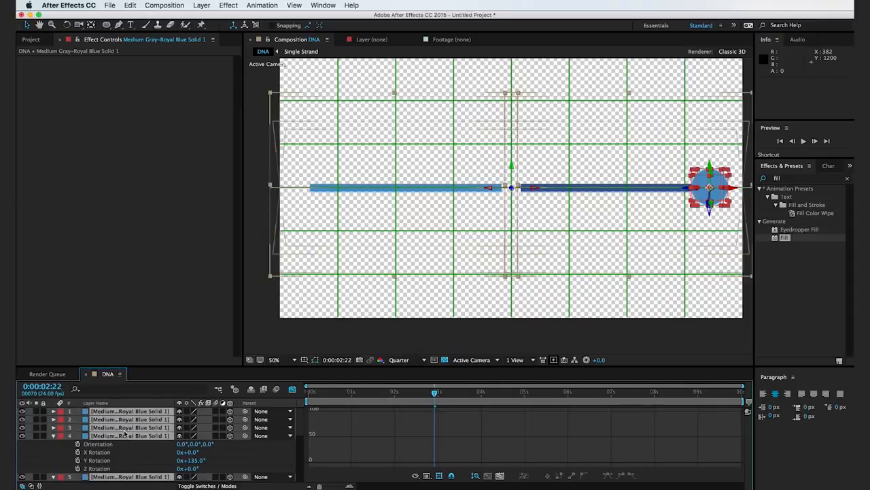
left_click(57, 438)
key("super+a")
left_click(53, 436)
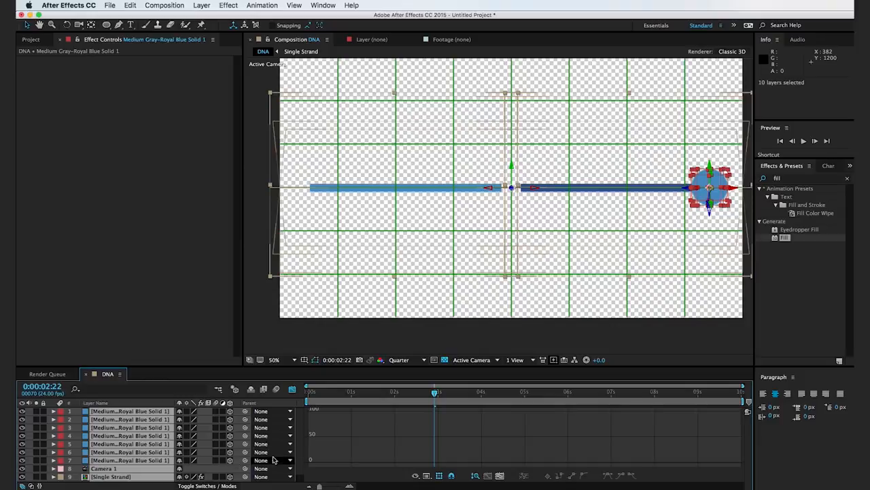
left_click(290, 389)
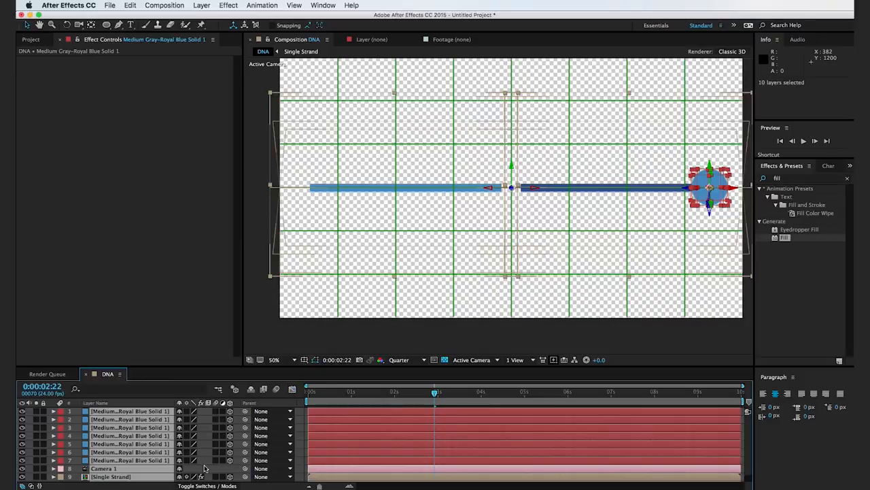
- Pre-compose the seven circle layers as "Ball" and make the new layer 3D with collapsed transformations
left_click(131, 460)
left_click(135, 412, "shift")
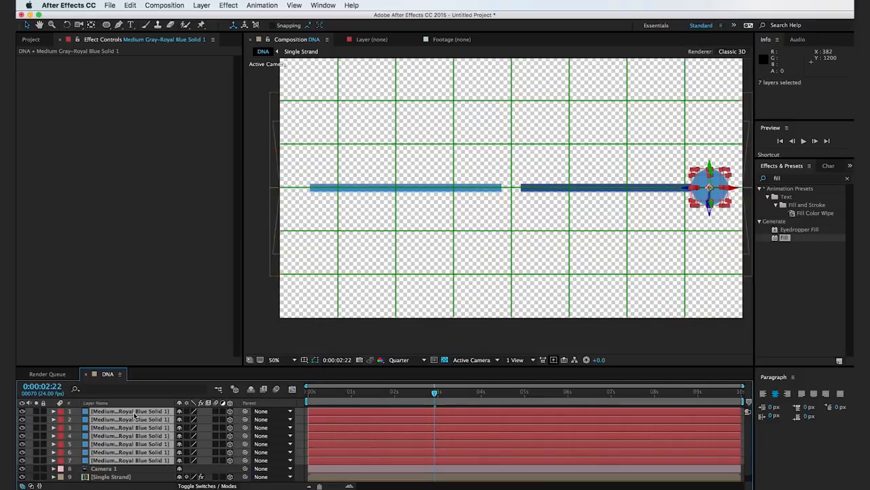
key("super+shift+c")
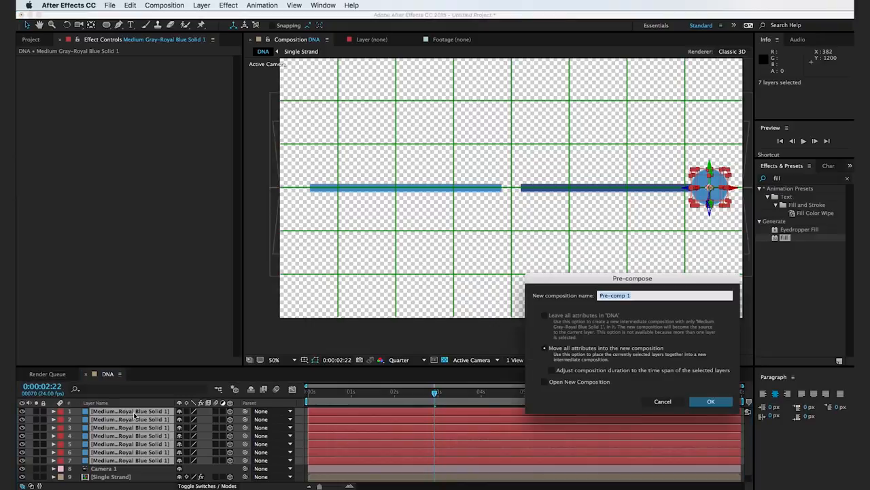
type("Ball")
left_click(710, 401)
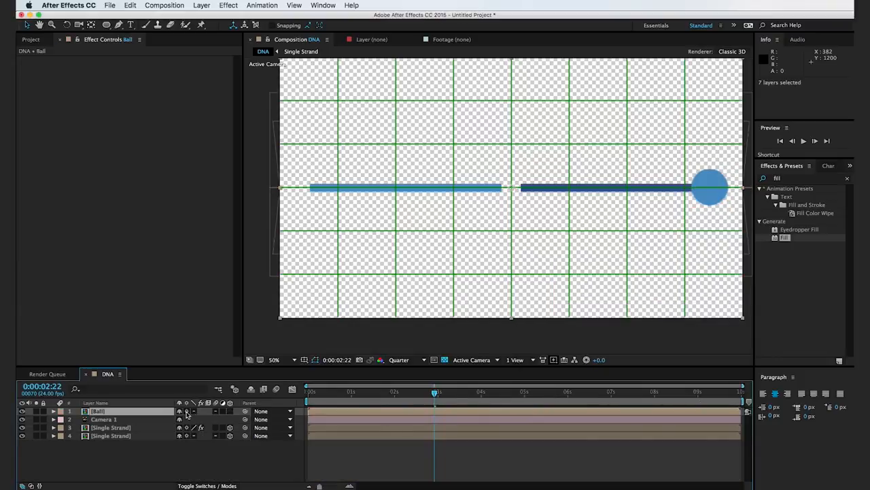
left_click(231, 411)
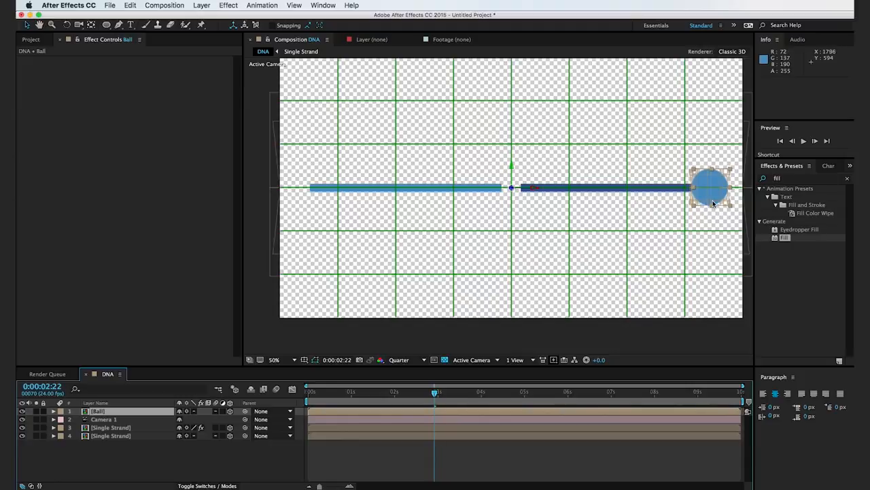
- Duplicate the Ball layer and move the copy to X position -686 at the light blue strand's outer end
left_click(148, 412)
key("super+d")
key("p")
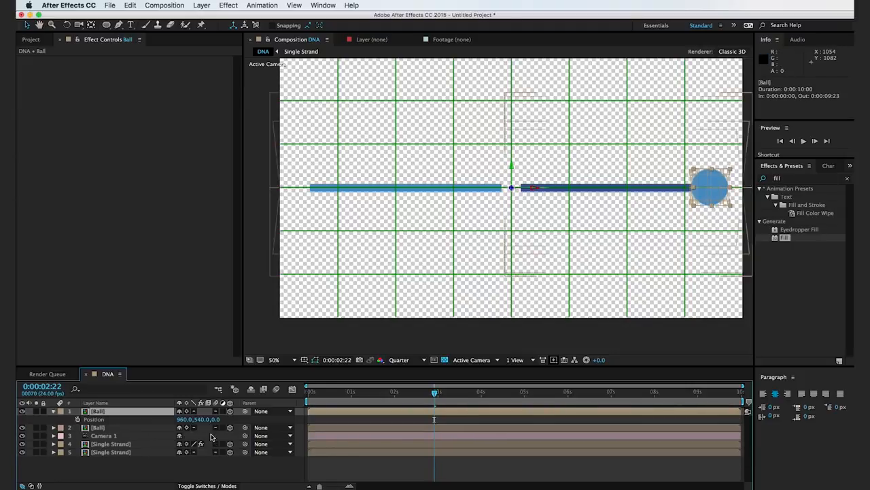
left_click_drag(184, 419, 14, 439)
mouse_move(182, 420)
left_mouse_down()
mouse_move(175, 431)
mouse_move(188, 429)
left_mouse_up()
- Apply a Fill effect to the Ball copy using the dark blue sampled from the opposite strand, and preview the reveal
left_click_drag(785, 237, 268, 413)
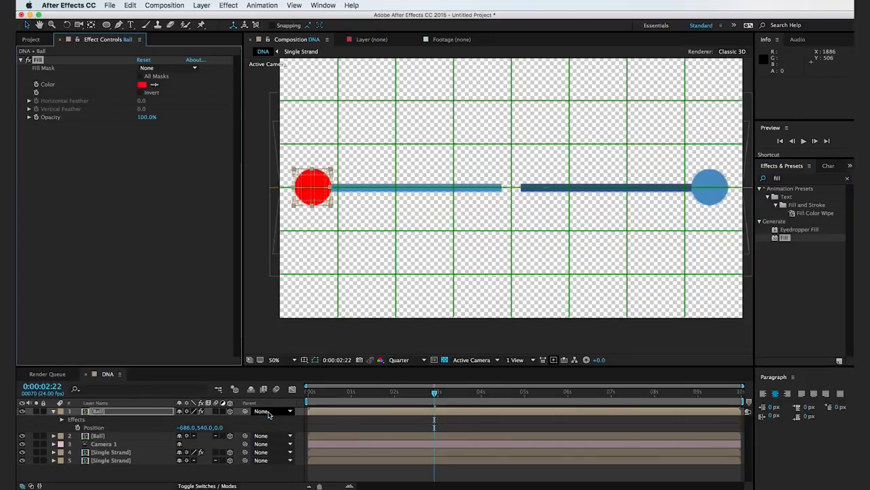
left_click(615, 185)
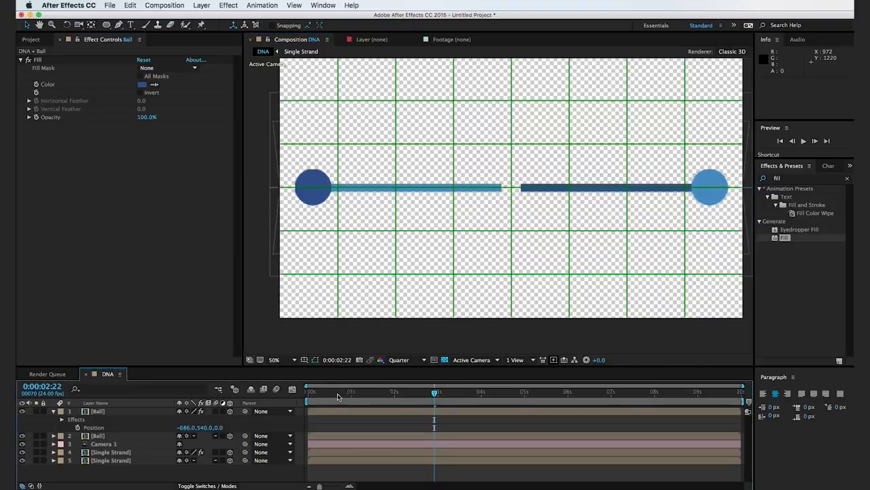
left_click_drag(338, 393, 362, 406)
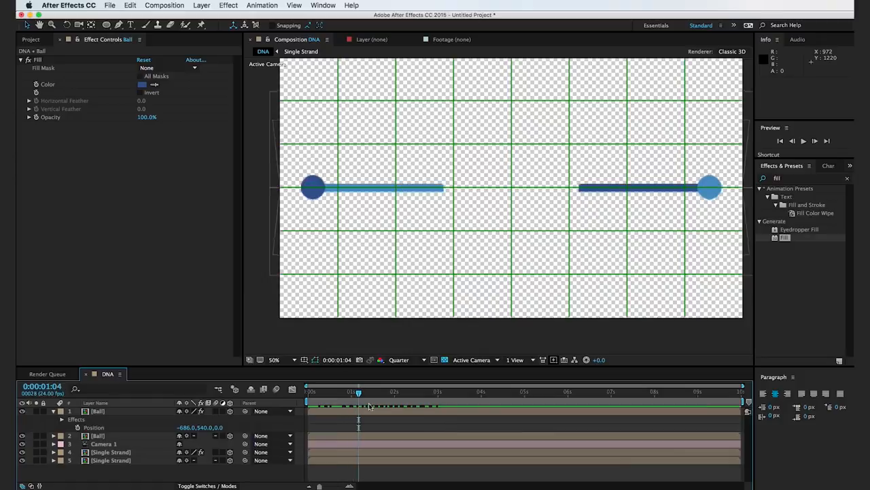
- Orbit the camera to check the balls in perspective and delete the Camera 1 layer
left_click(78, 25)
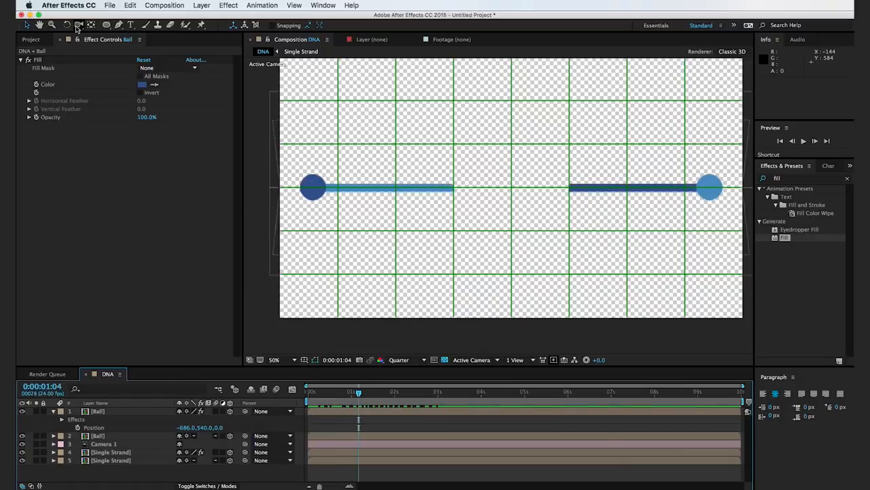
mouse_move(469, 193)
left_mouse_down()
mouse_move(398, 195)
mouse_move(412, 204)
mouse_move(416, 189)
mouse_move(408, 196)
mouse_move(422, 202)
mouse_move(431, 187)
mouse_move(461, 196)
left_mouse_up()
left_click(150, 443)
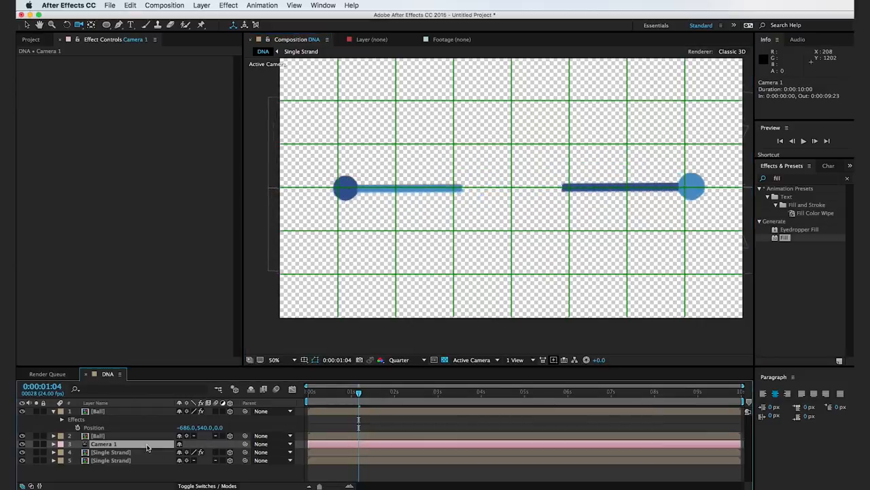
key("Delete")
left_click_drag(380, 394, 418, 396)
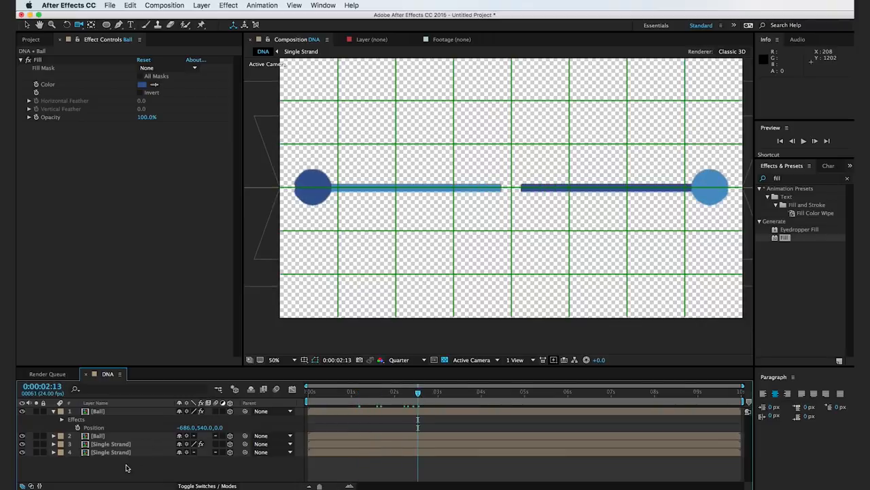
- Pre-compose all four layers as "DNA Strand" and make the new layer 3D with collapsed transformations
key("super+a")
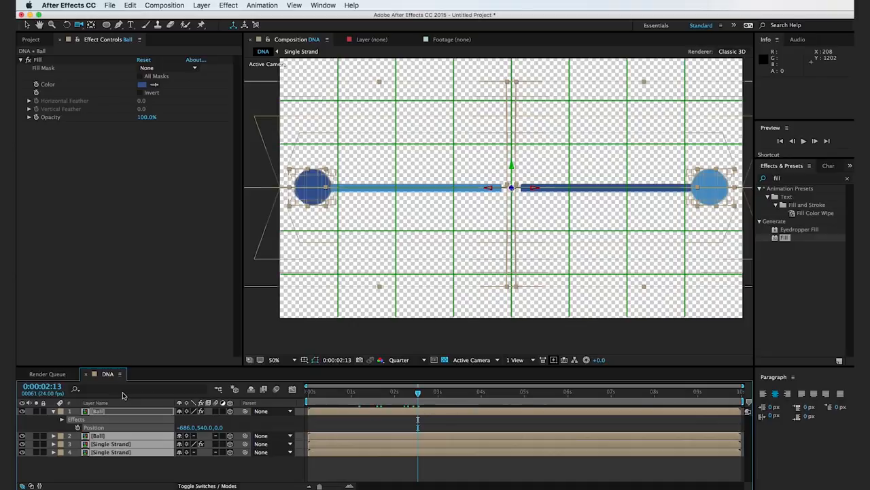
key("super+shift+c")
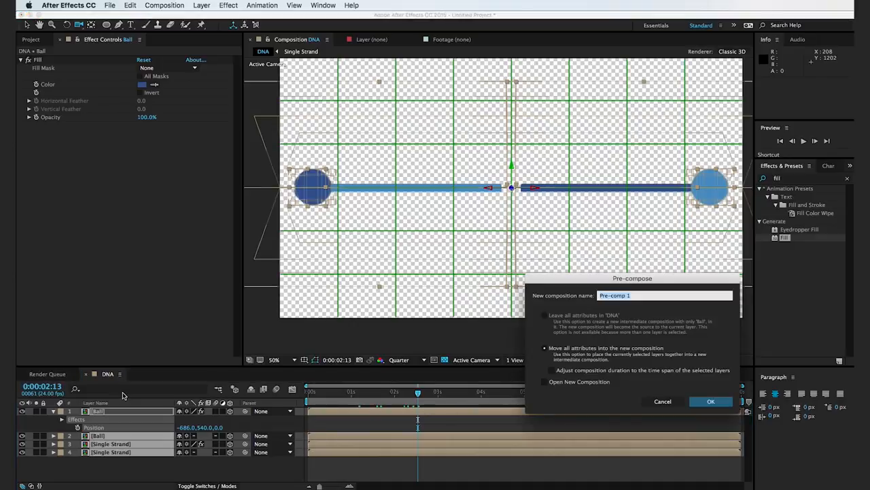
type("DNA Strand")
left_click(711, 402)
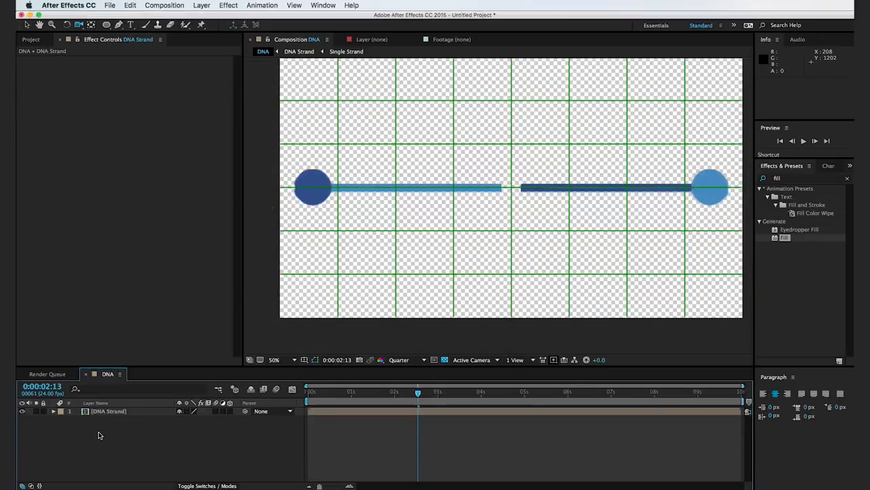
left_click(187, 411)
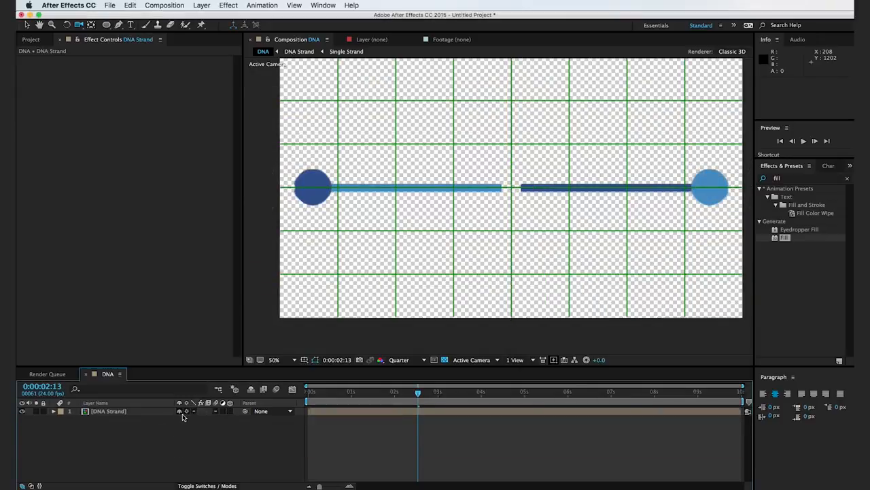
left_click(230, 411)
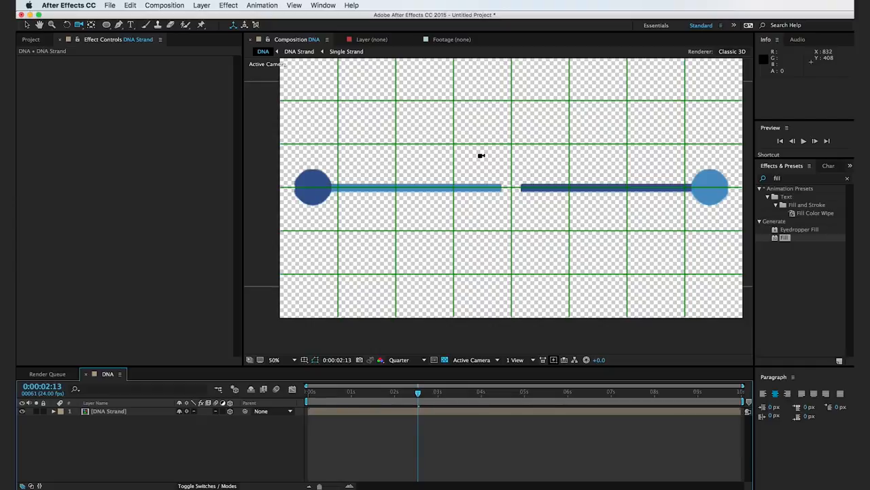
- Add the expression [value[0],index*200,value[2]]; to the DNA Strand layer's Position
left_click(113, 412)
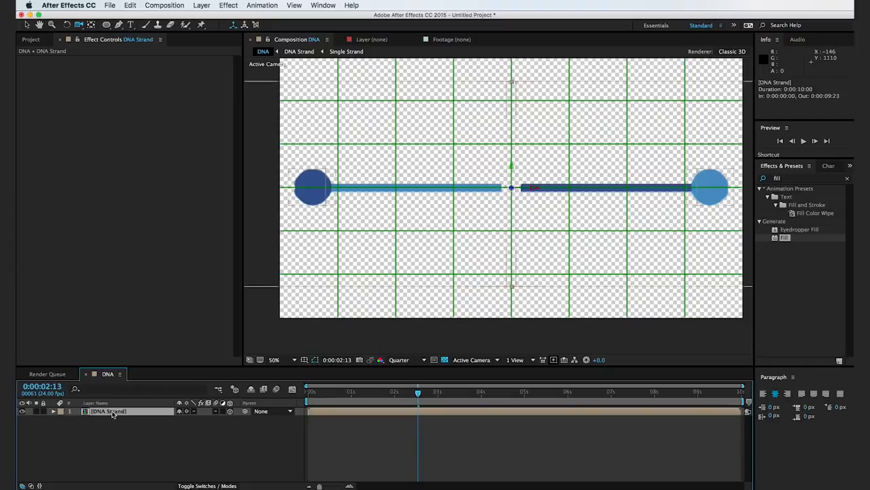
key("p")
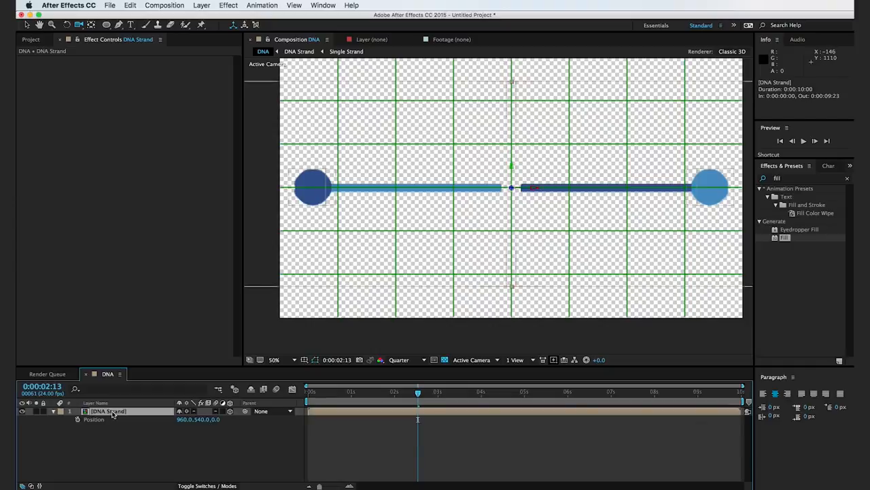
left_click(78, 419, "alt")
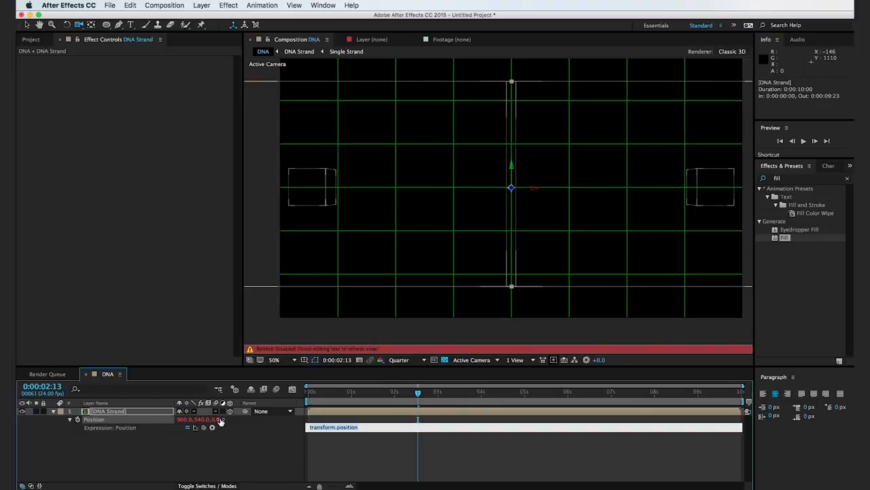
key("BackSpace")
type("[value[0],")
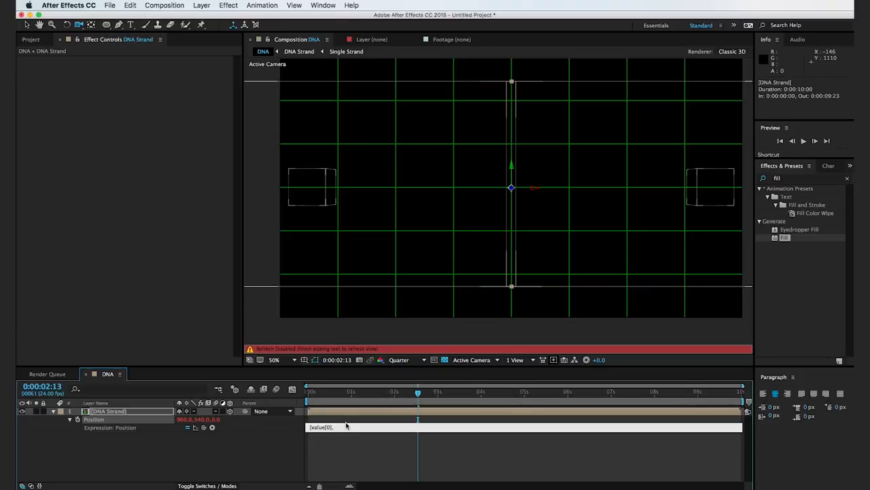
type("index*200,")
type("value[2]];")
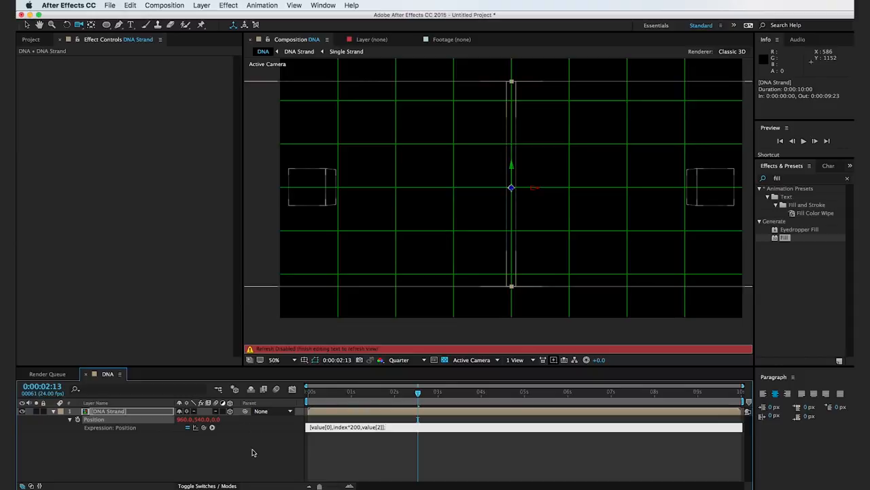
left_click(253, 451)
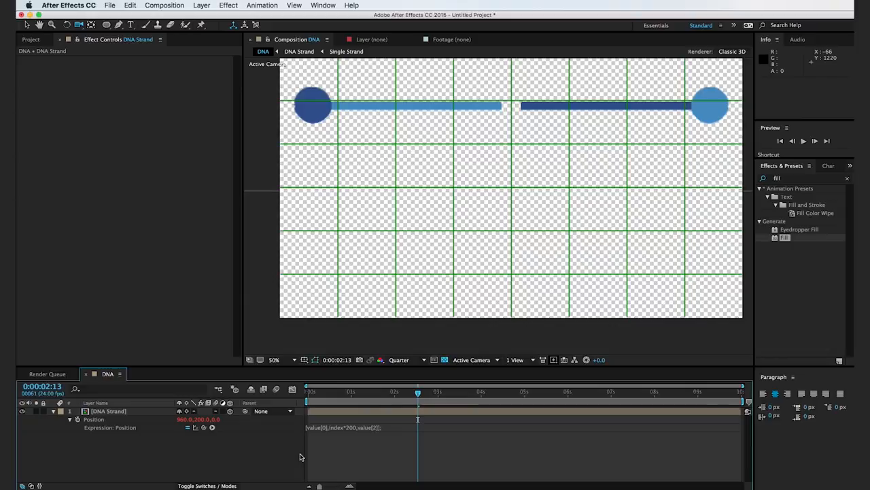
- Duplicate the DNA Strand layer five times to test the vertical spacing from the Position expression
left_click(133, 413)
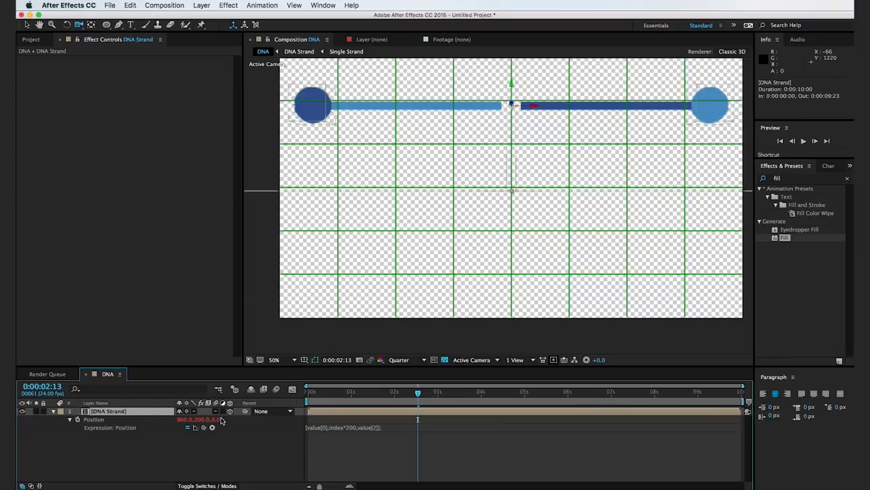
key("ctrl+d")
key("ctrl+d")
key("ctrl+d")
key("ctrl+d")
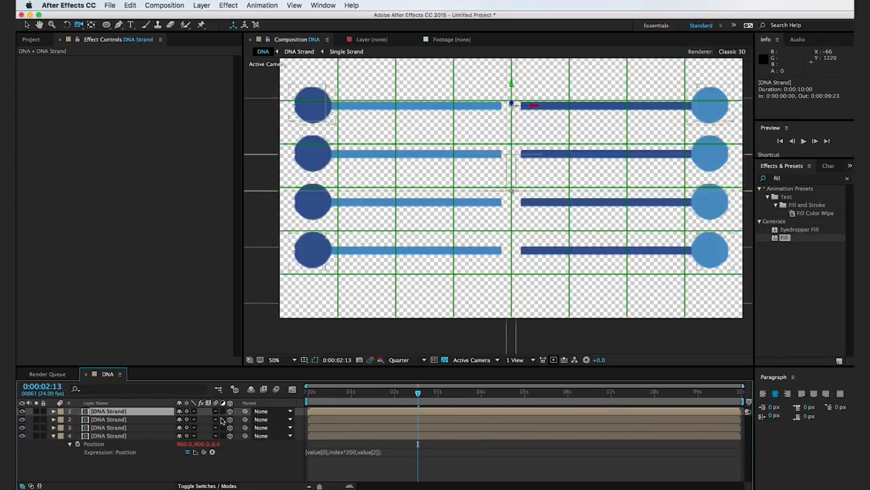
key("ctrl+d")
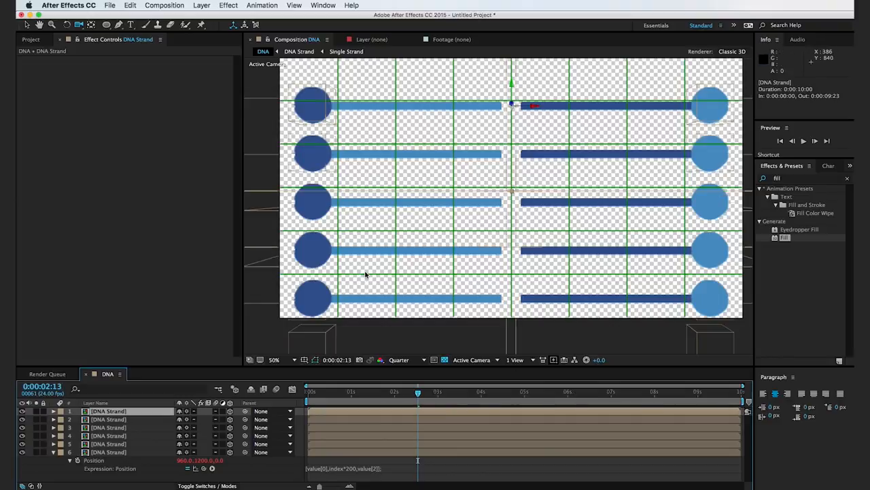
- Undo the five DNA Strand duplications
key("ctrl+z")
key("ctrl+z")
key("ctrl+z")
key("ctrl+z")
key("ctrl+z")
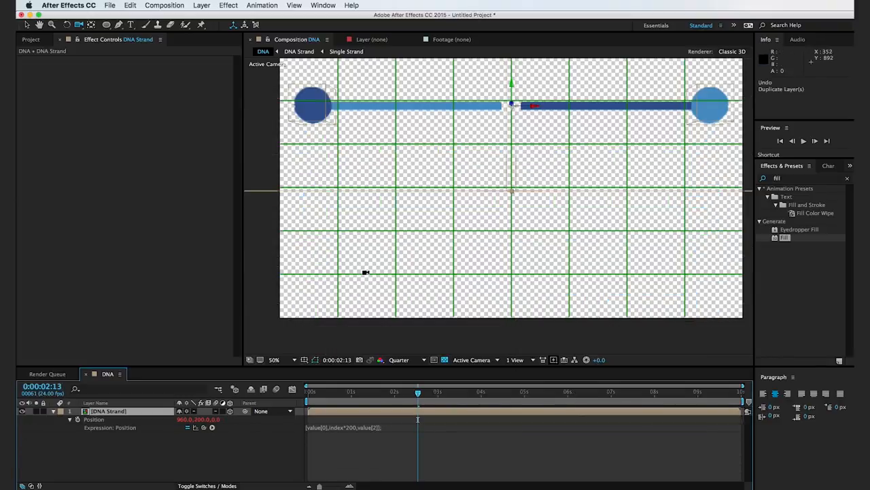
- Add the expression index*20; to the DNA Strand layer's Y Rotation
left_click(140, 460)
key("r")
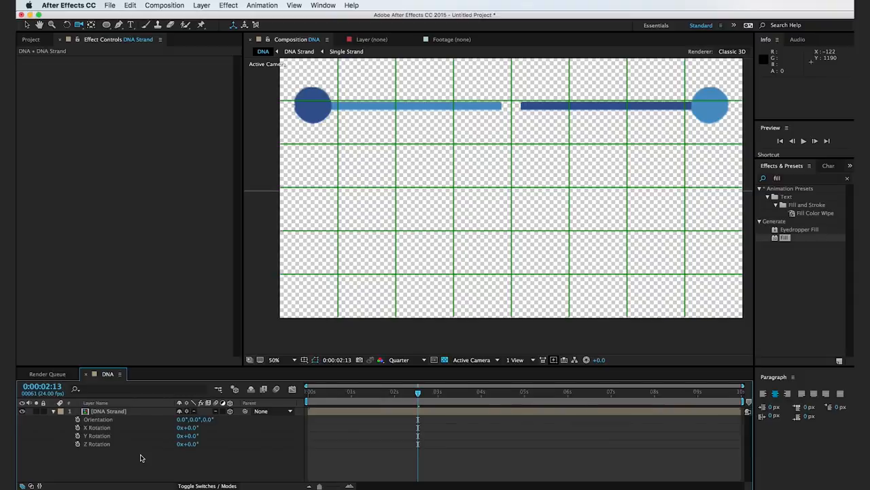
left_click(77, 436, "alt")
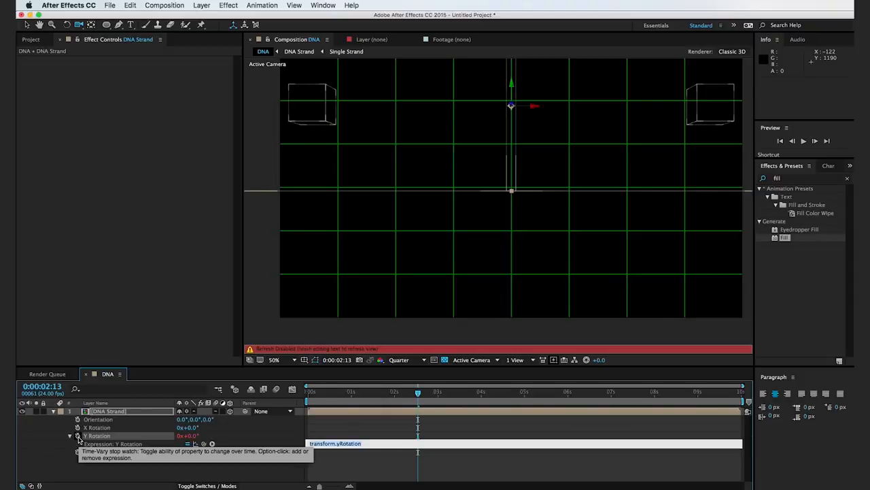
type("index*20;")
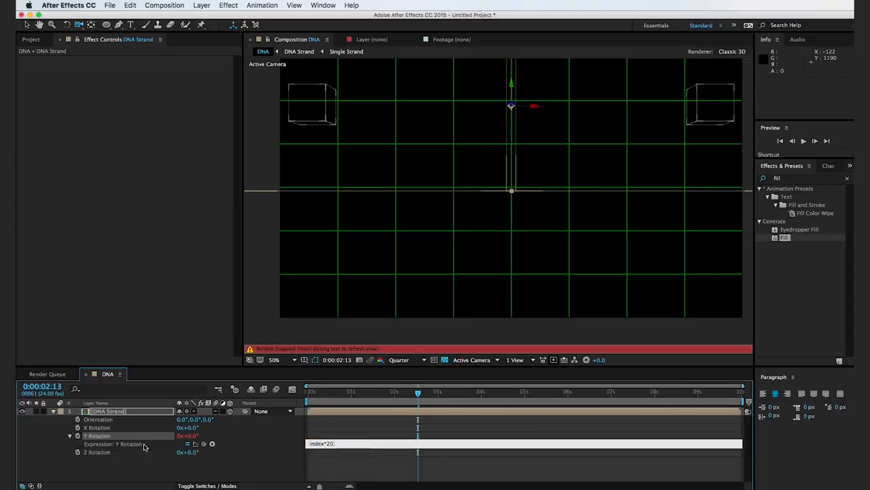
left_click(318, 454)
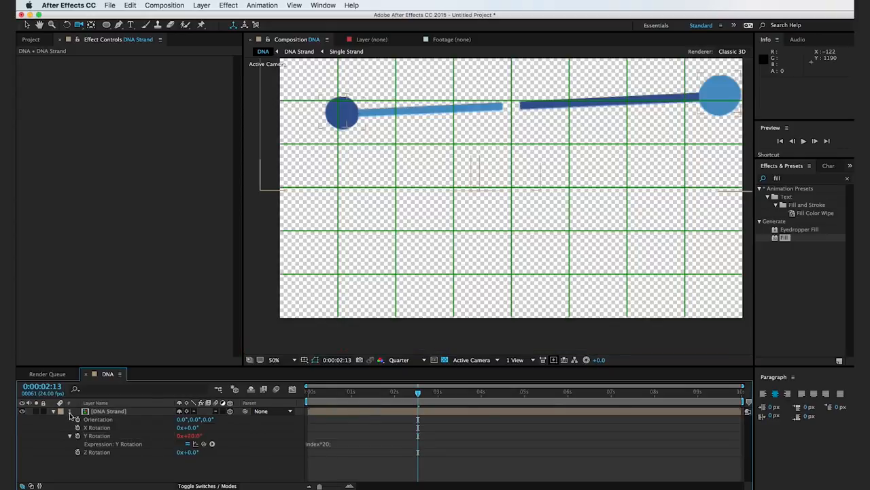
- Duplicate the DNA Strand layer repeatedly until the composition holds 21 strand layers
left_click(114, 413)
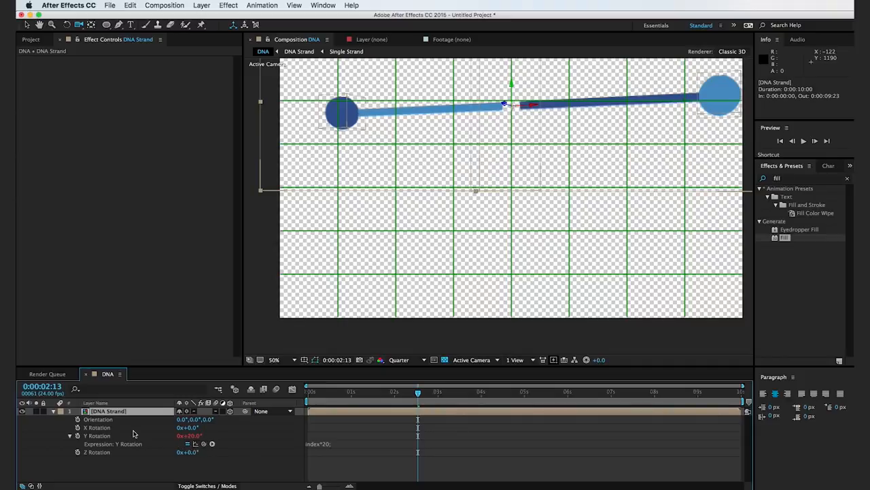
key("ctrl+d")
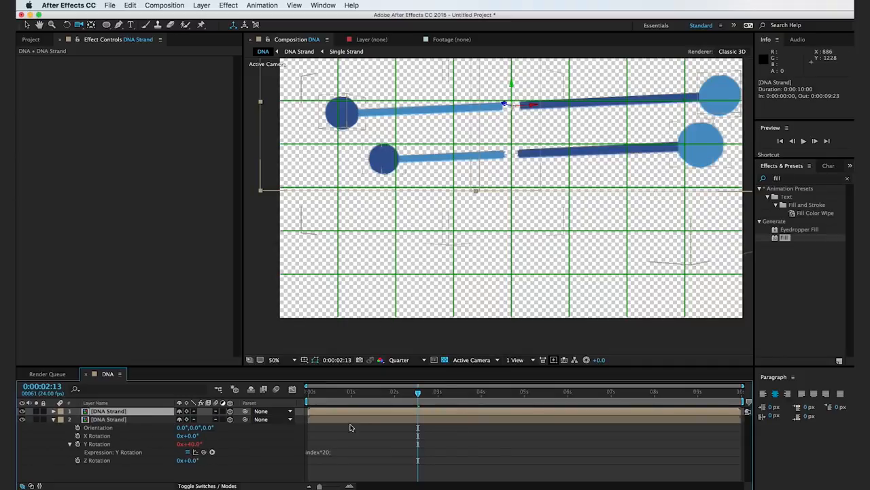
left_click(53, 418)
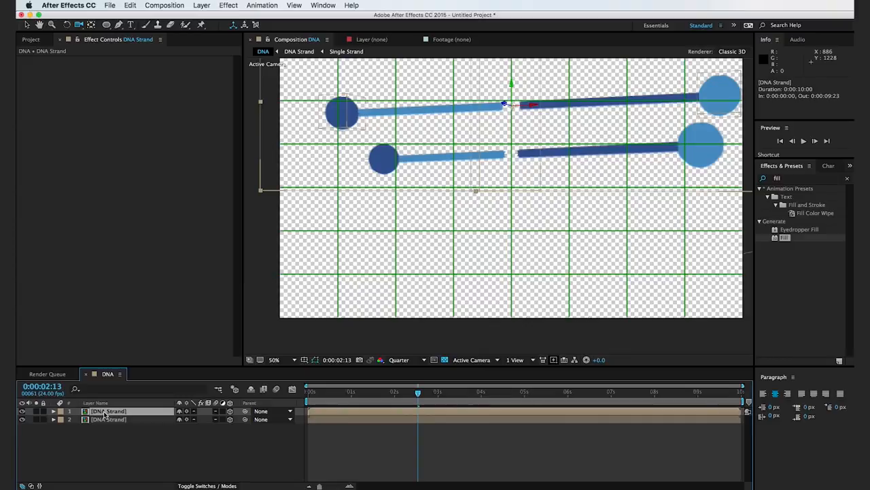
scroll(369, 312, "down", 3)
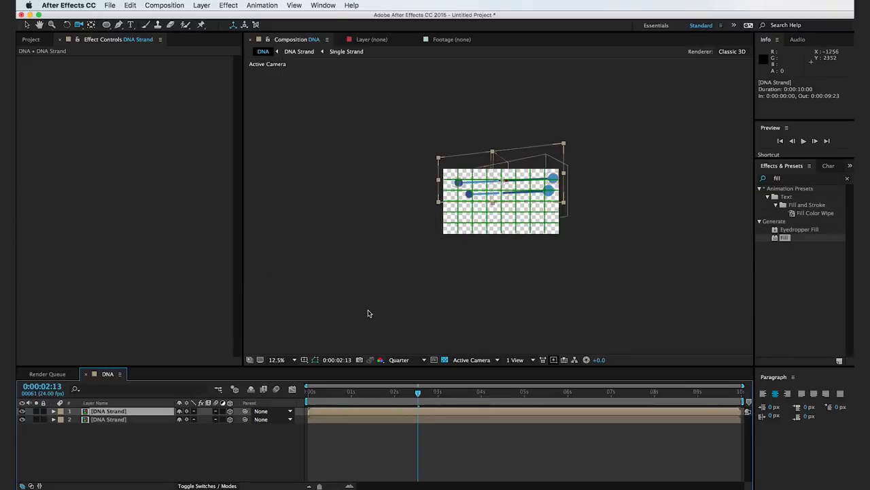
key("super+d")
key("super+d")
key("super+d")
key("super+d")
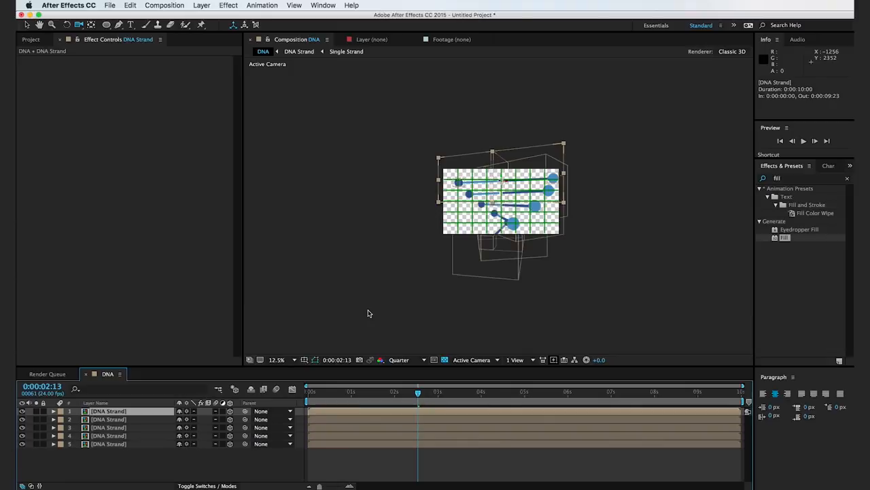
key("super+d")
key("super+d")
key("super+d")
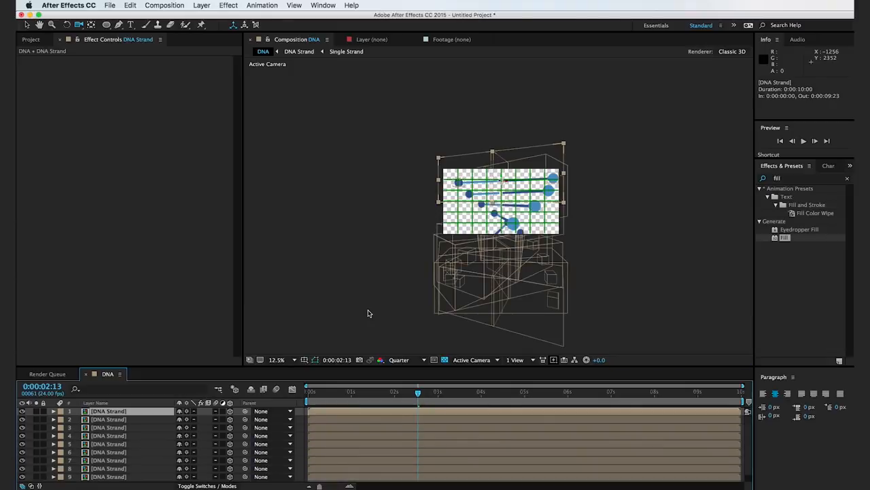
key("super+d")
key("super+d")
key("super+d")
key("super+d")
key("super+d")
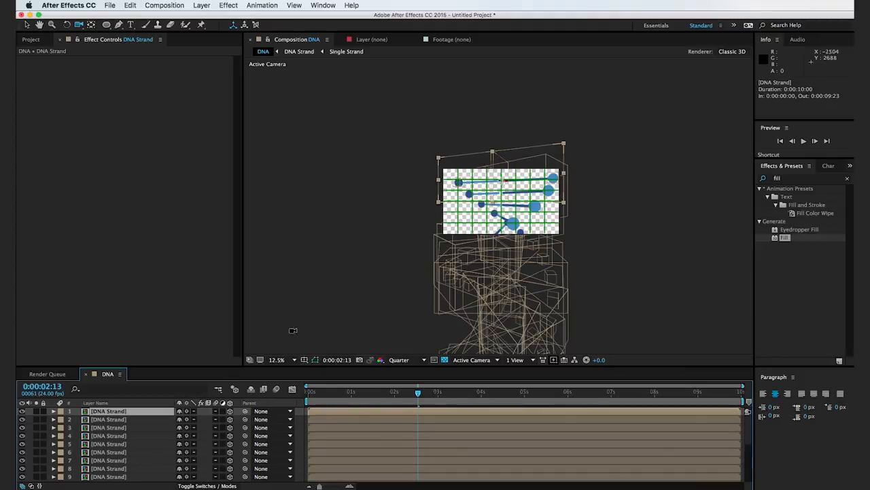
- Delete the 21st DNA Strand layer so that 20 strands remain
scroll(199, 404, "down", 1)
scroll(199, 405, "down", 3)
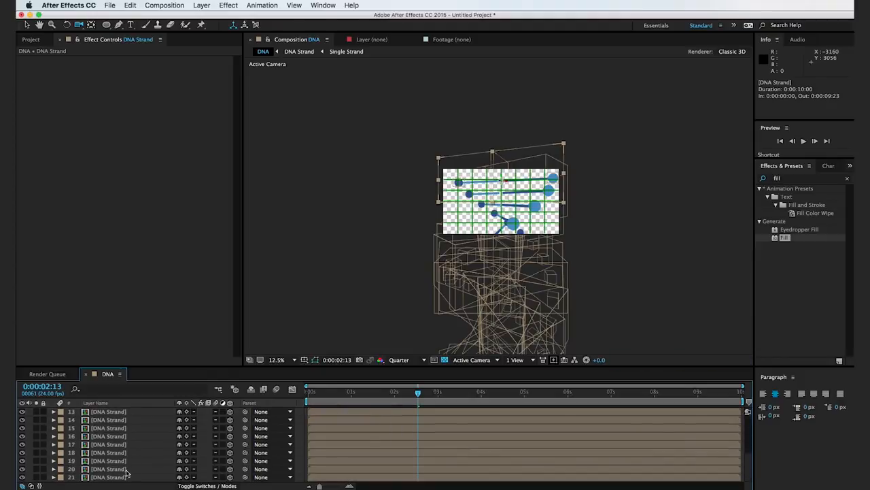
left_click(125, 478)
key("Delete")
- Create a new two-node camera named Camera 1 with the 50mm preset
key("space")
left_click_drag(427, 196, 425, 129)
key("c")
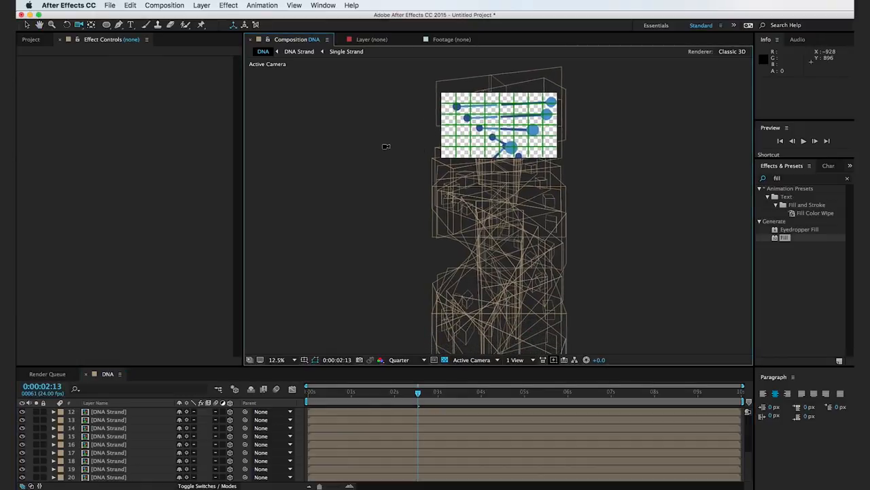
left_click(228, 5)
mouse_move(202, 5)
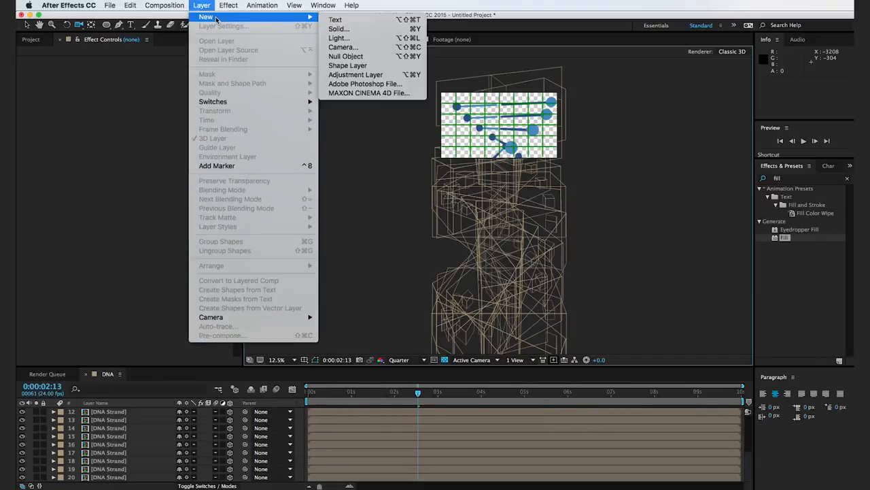
left_click(373, 48)
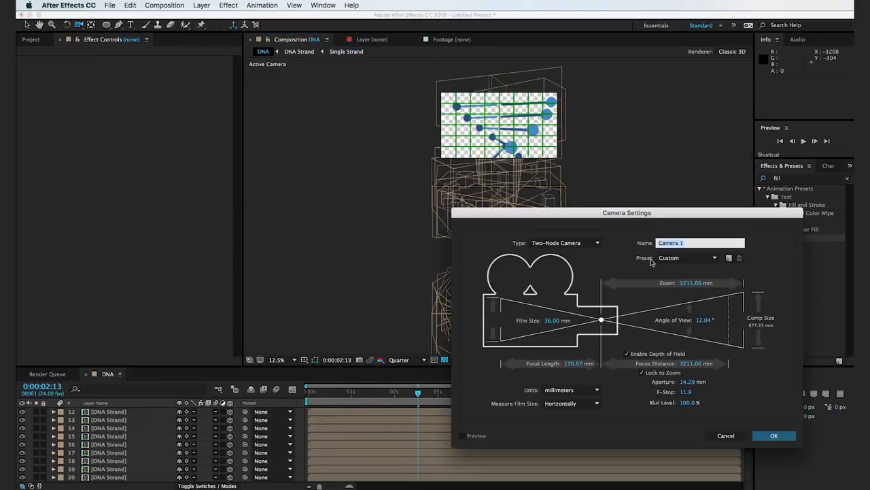
left_click_drag(600, 212, 488, 159)
left_click(578, 206)
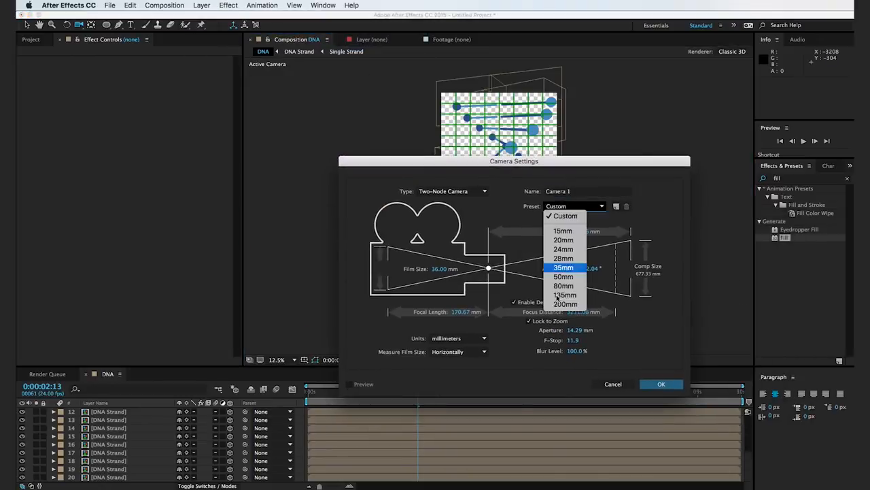
left_click(573, 277)
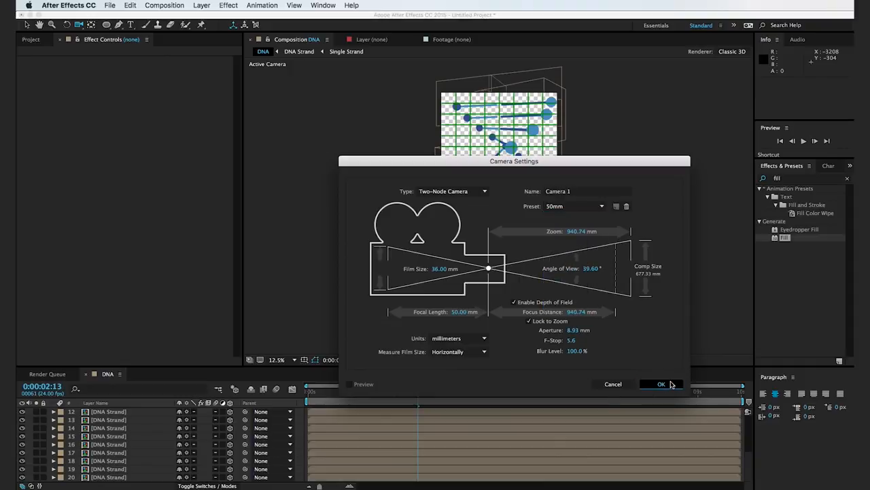
left_click(661, 383)
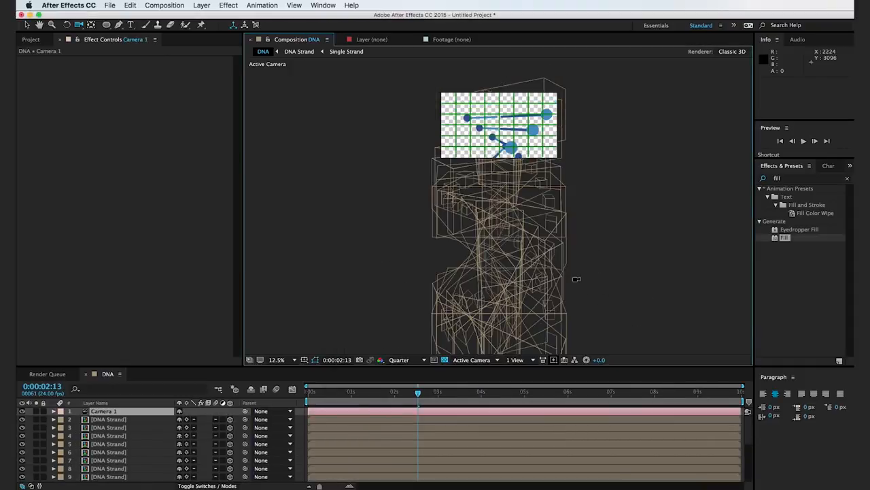
- Pull Camera 1 back with the Track Z Camera Tool to a Z position of about -4267
left_click(79, 24)
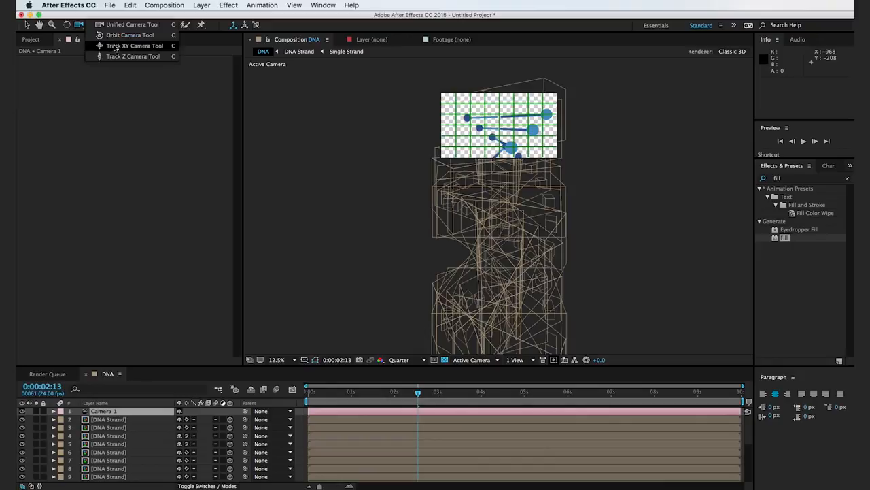
left_click(133, 56)
left_click_drag(512, 174, 497, 218)
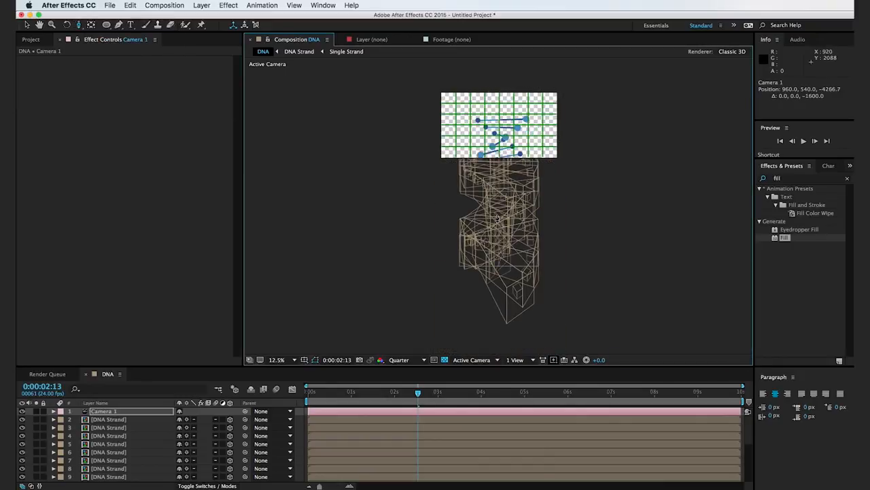
- Turn off the proportional grid overlay in the DNA composition view
key("period")
key("h")
left_click_drag(468, 125, 446, 302)
key("period")
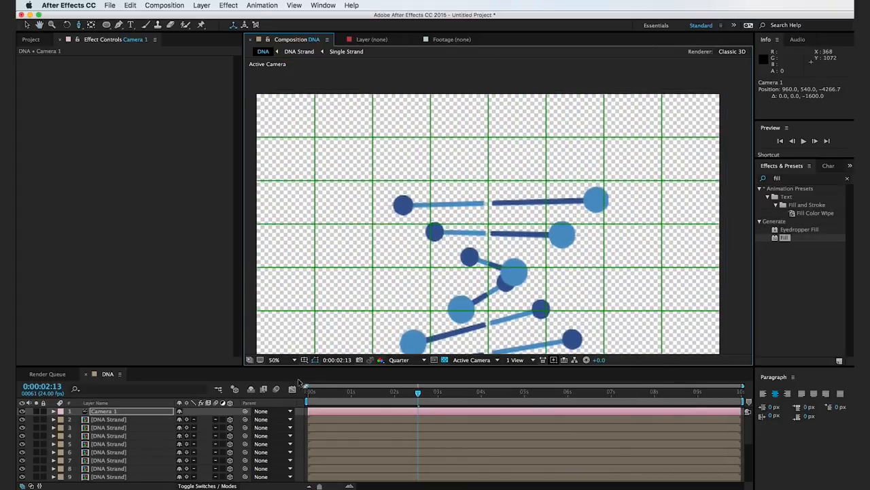
left_click(304, 360)
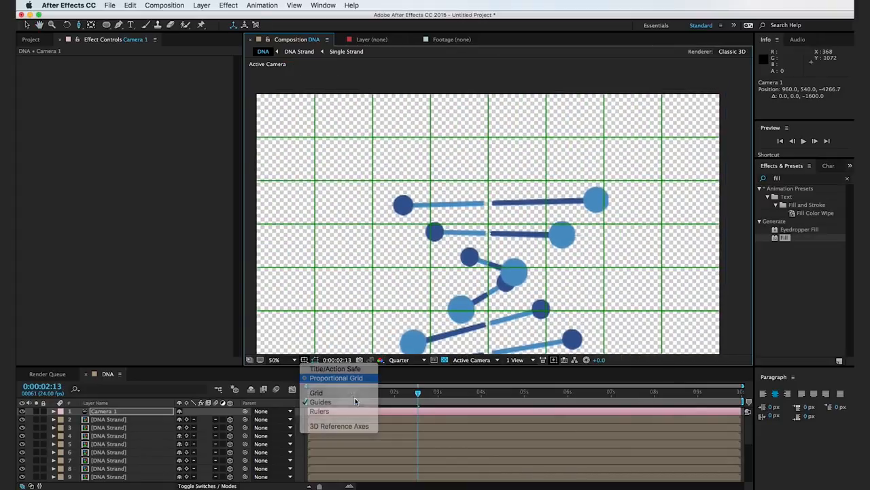
left_click(336, 377)
left_click_drag(417, 252, 418, 229)
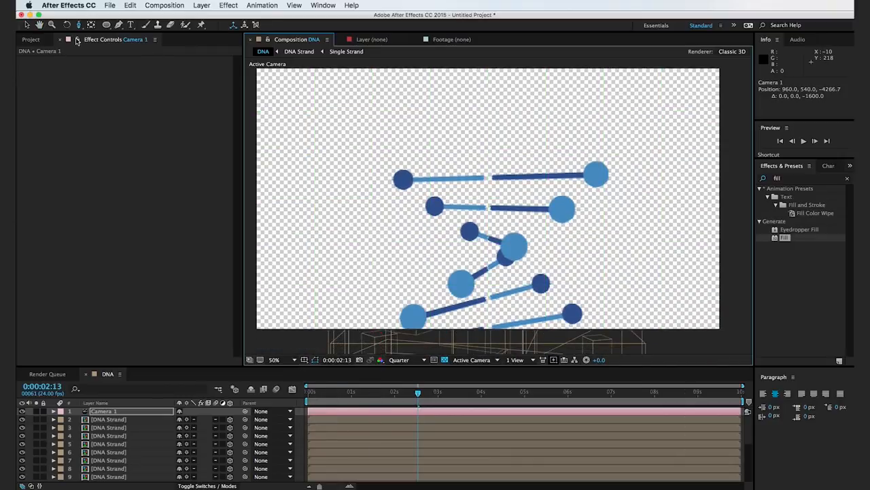
- Frame the middle of the helix by tracking Camera 1 down and back to a position of about 944, 2297, -6932
left_click_drag(79, 25, 113, 47)
left_click_drag(416, 260, 398, 171)
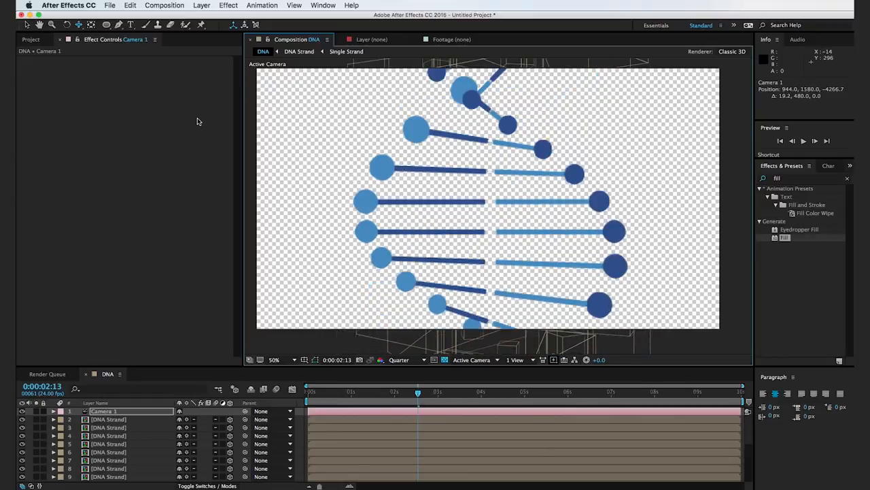
left_click_drag(77, 30, 121, 62)
left_click_drag(485, 242, 481, 338)
left_click_drag(472, 254, 468, 329)
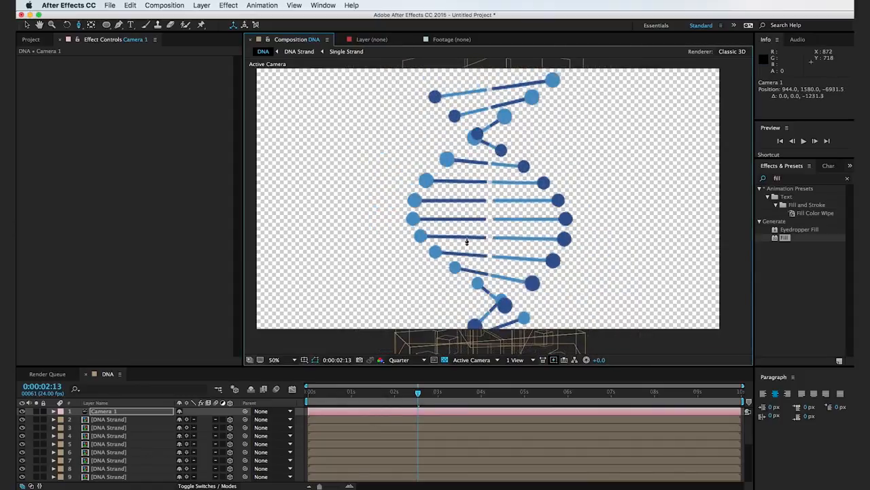
left_click_drag(82, 28, 102, 45)
left_click_drag(550, 254, 524, 202)
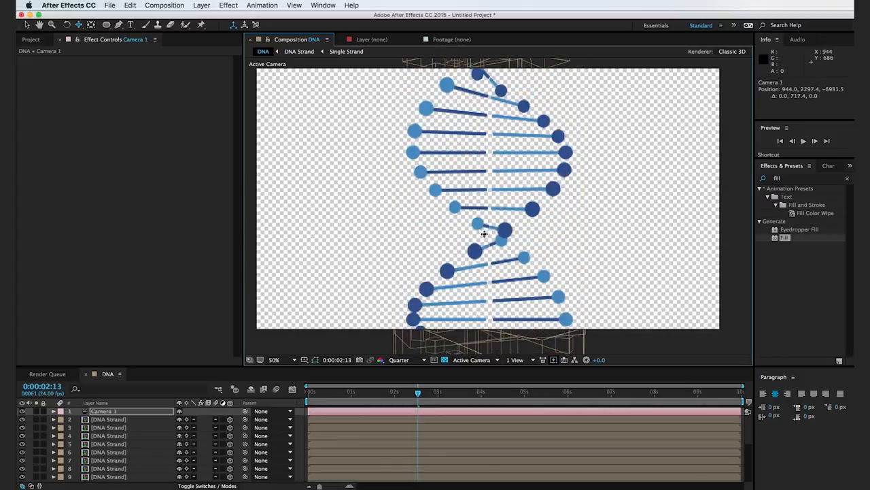
- Preview the DNA animation from the start of the timeline
left_click_drag(405, 389, 308, 391)
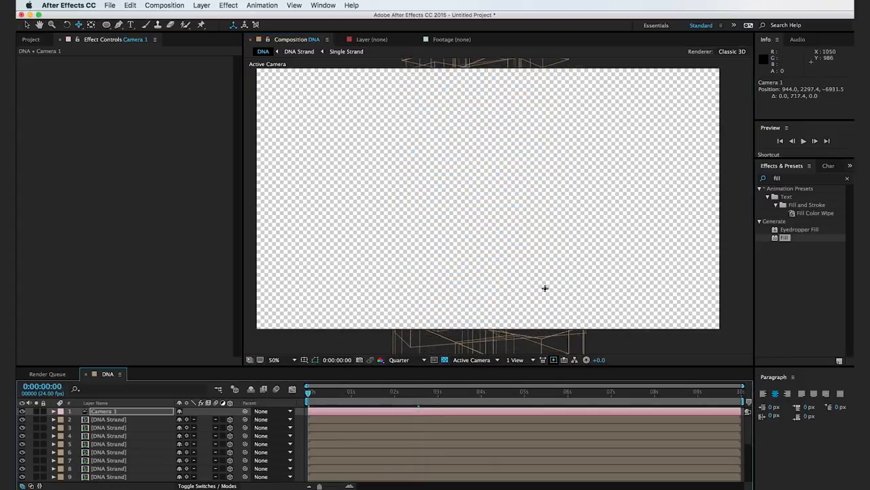
left_click_drag(323, 396, 293, 405)
key("space")
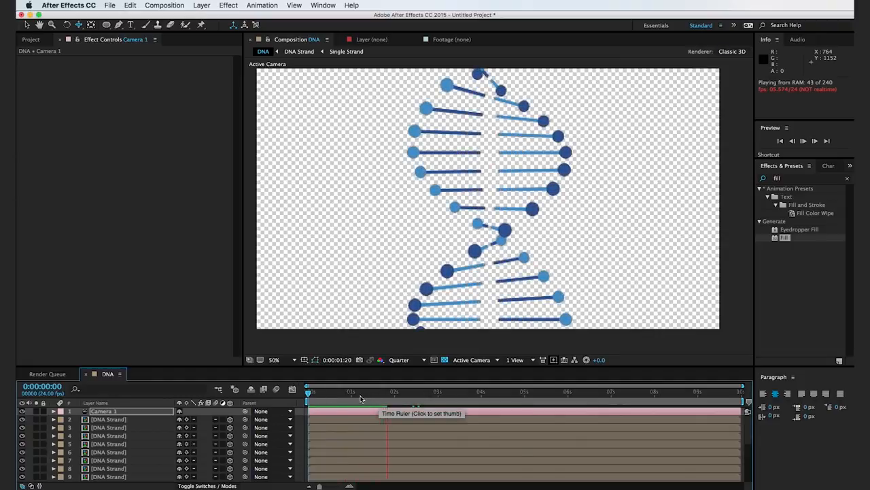
key("space")
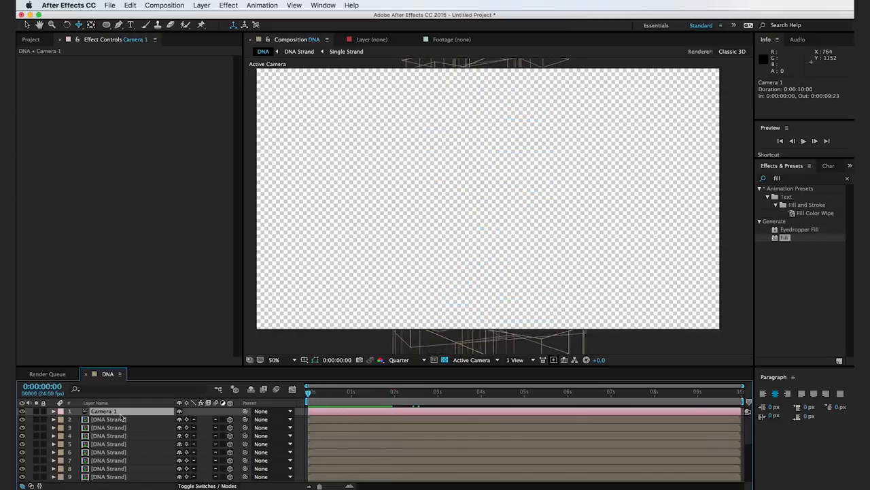
- Set keyframes for Camera 1's Point of Interest, Position and Orientation at 0:00:00:00
left_click(54, 411)
left_click(61, 419)
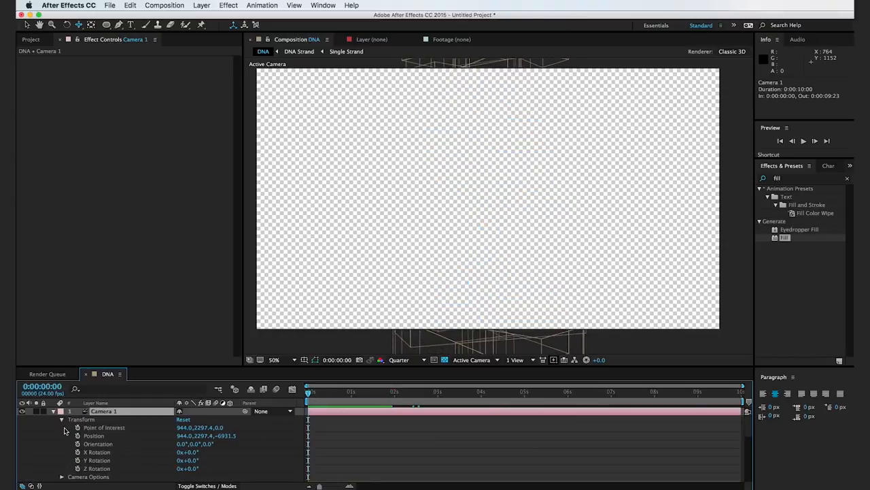
left_click(77, 427)
left_click(77, 435)
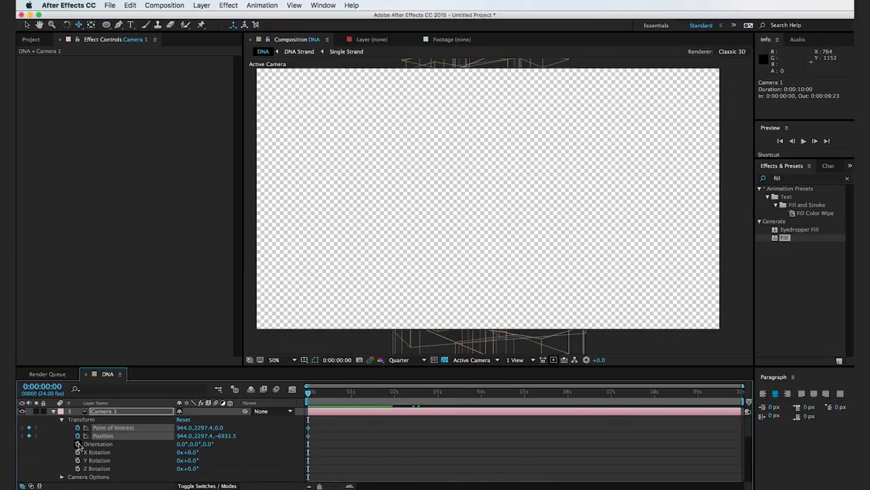
left_click(77, 443)
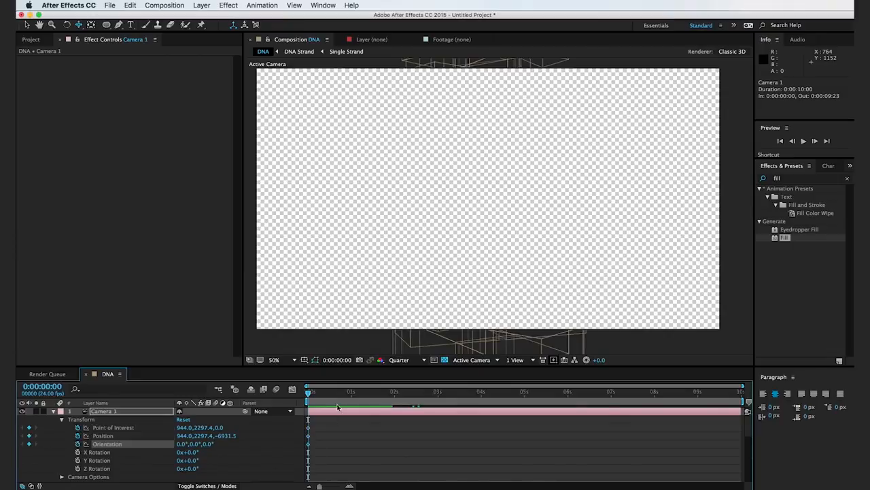
- At 0:00:05:01, orbit Camera 1 around the helix to a position of about 5193, 213, -5064
left_click_drag(334, 398, 526, 409)
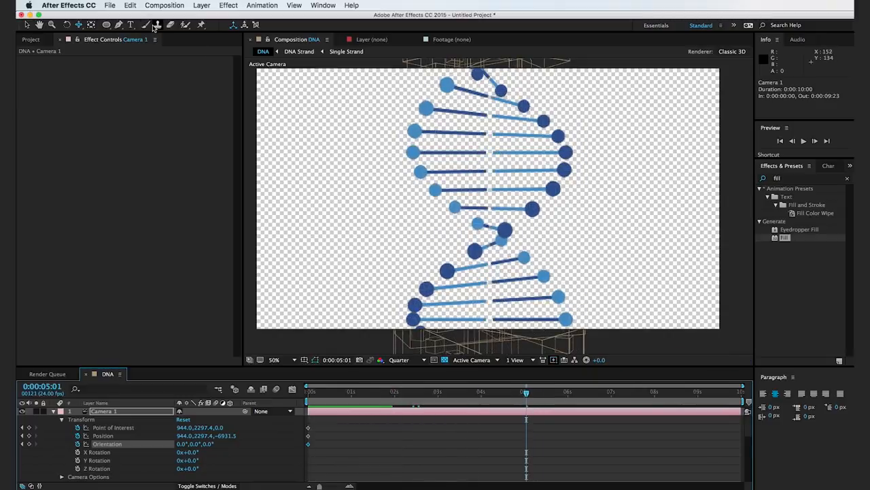
left_click_drag(77, 26, 129, 45)
left_click_drag(467, 249, 426, 251)
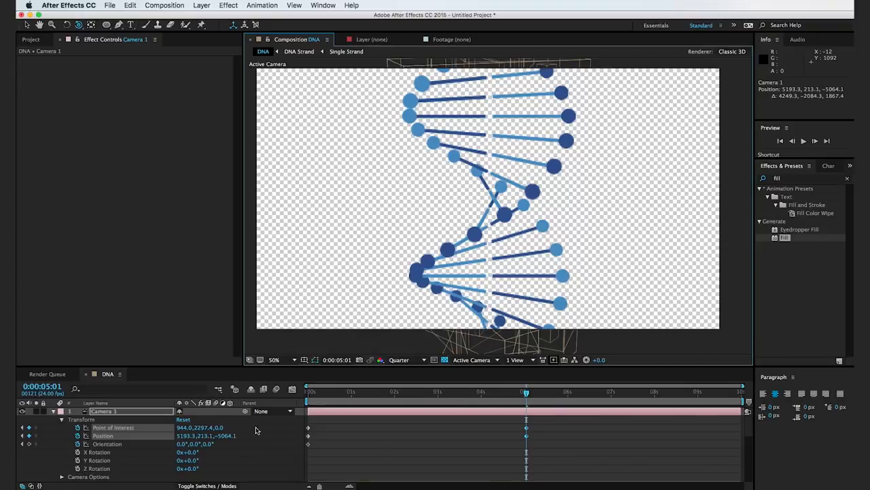
- Keyframe Camera 1's Z Rotation at -46° at 0:00:05:01 and -16° at 0:00:00:00
left_click(77, 469)
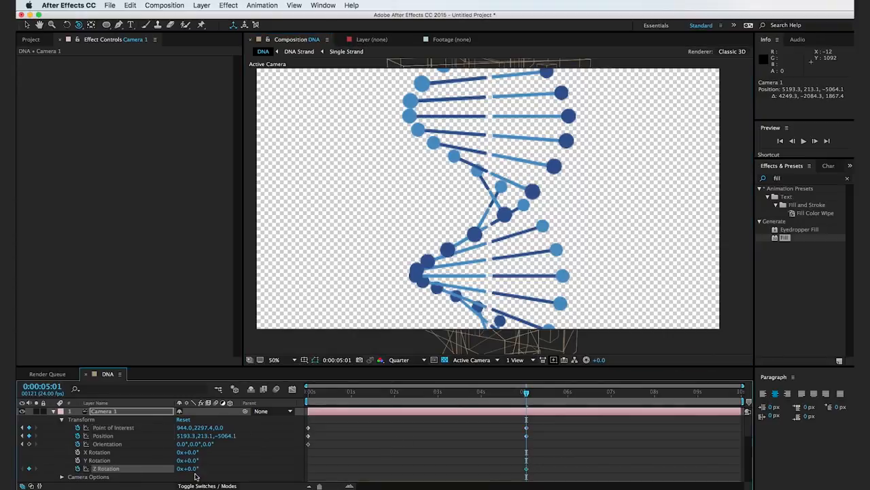
left_click_drag(195, 468, 172, 471)
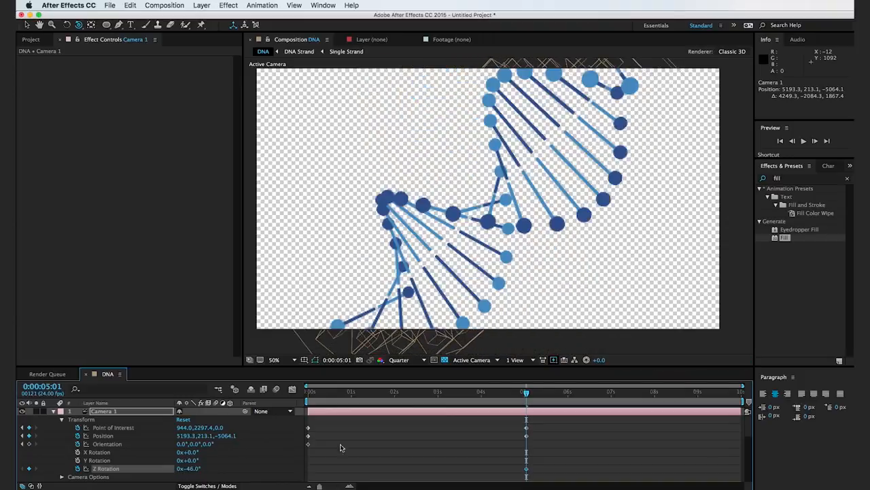
left_click_drag(385, 399, 309, 399)
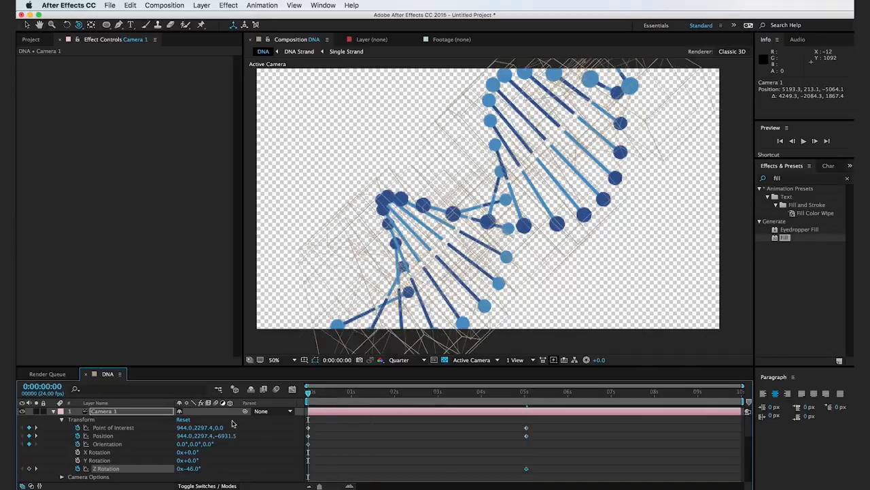
left_click_drag(194, 469, 206, 468)
left_click(599, 470)
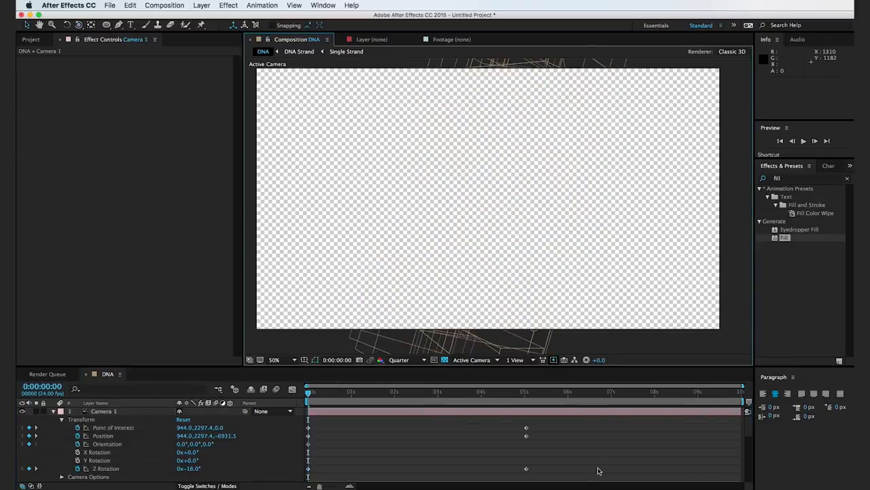
- Preview the first five seconds of the camera move, collapse Camera 1's properties and scrub to 0:00:01:08
key("space")
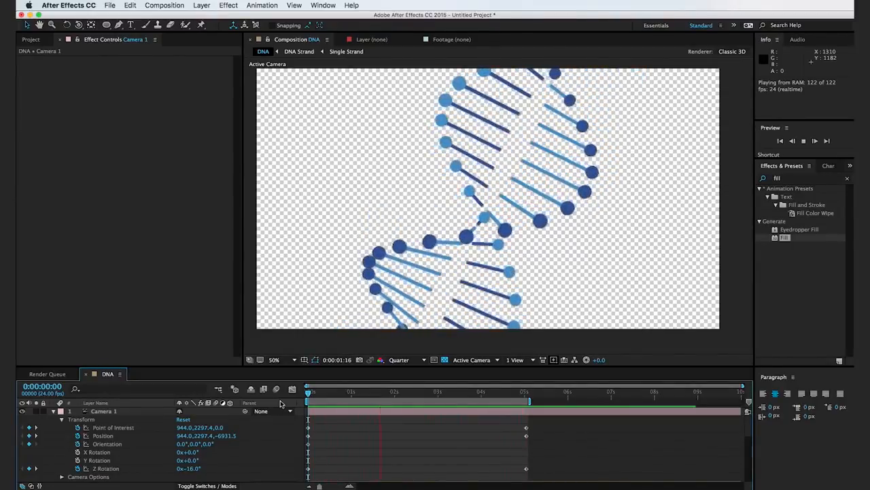
left_click(54, 411)
left_click_drag(326, 393, 365, 399)
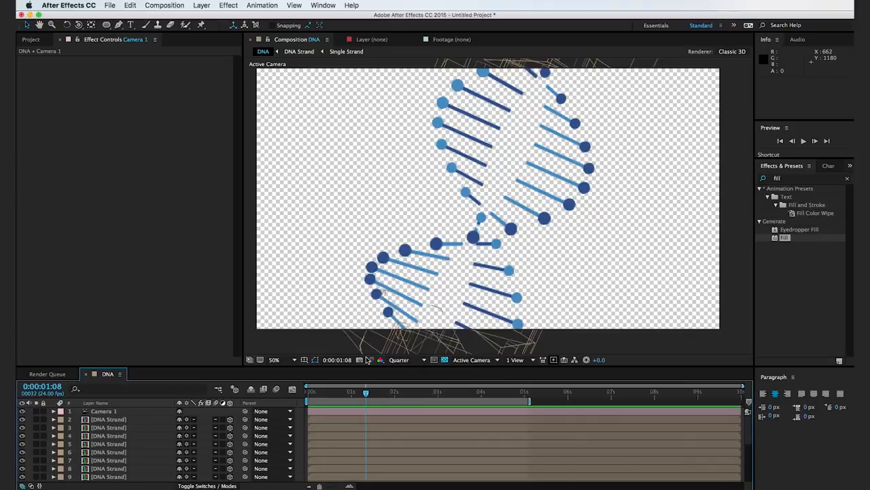
- Shift DNA Strand layers 3 through 21 one frame later so they start at 0:00:00:01
scroll(153, 425, "down", 4)
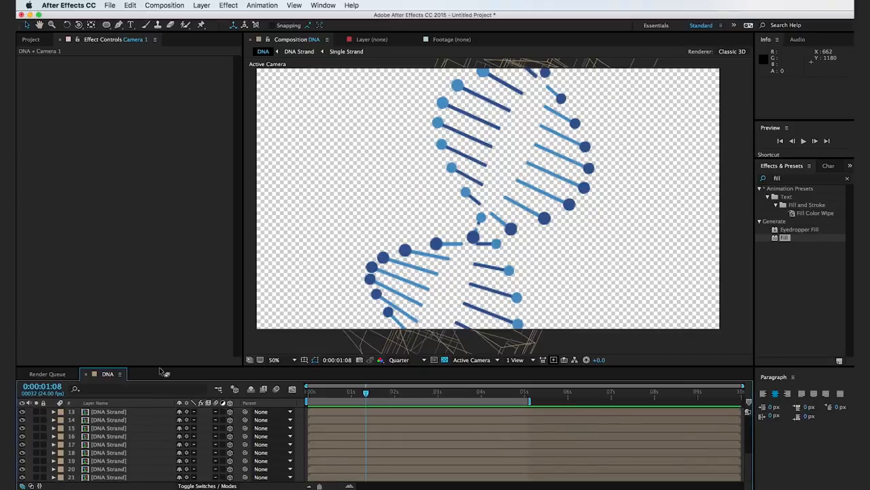
left_click_drag(160, 367, 189, 203)
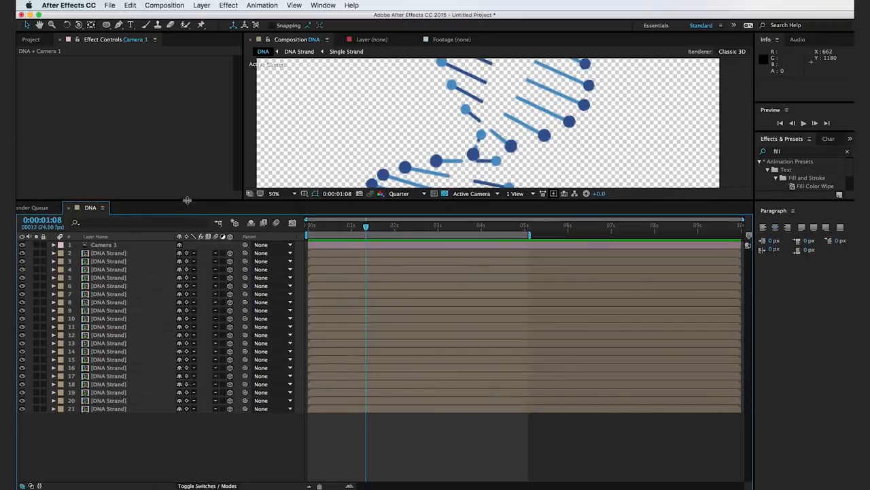
left_click(109, 262)
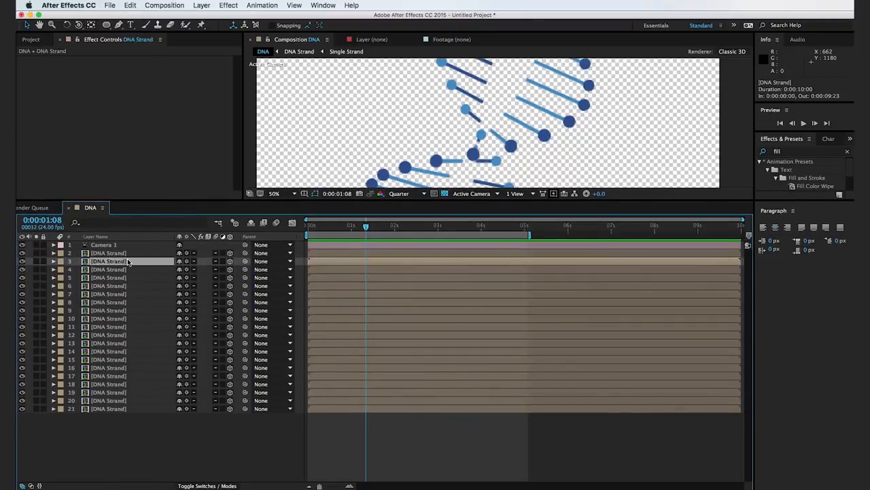
left_click(105, 408, "shift")
left_click_drag(315, 265, 317, 264)
left_click_drag(317, 228, 312, 251)
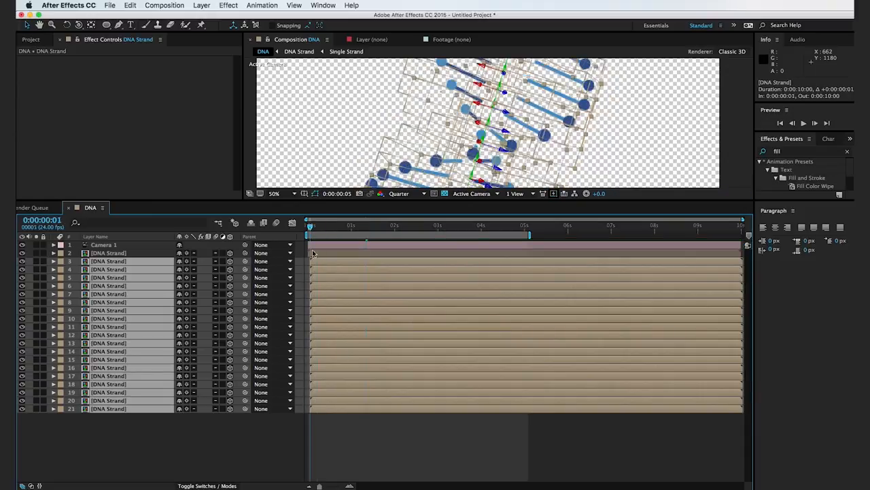
- Stagger DNA Strand layers 4 through 19 one frame apart, each starting a frame after the one above, down to 17 frames
left_click_drag(320, 486, 345, 485)
left_click(342, 264, "super")
left_click_drag(347, 270, 632, 394)
left_click(378, 272, "super")
left_click(388, 279, "super")
left_click(412, 286, "super")
left_click(436, 296, "super")
left_click(458, 304, "super")
left_click(487, 311, "super")
left_click(511, 319, "super")
left_click(539, 327, "super")
left_click(557, 336, "super")
left_click(577, 344, "super")
left_click(538, 351, "super")
left_click(549, 360, "super")
left_click(573, 367, "super")
left_click(597, 375, "super")
left_click(611, 384, "super")
left_click(641, 406, "super")
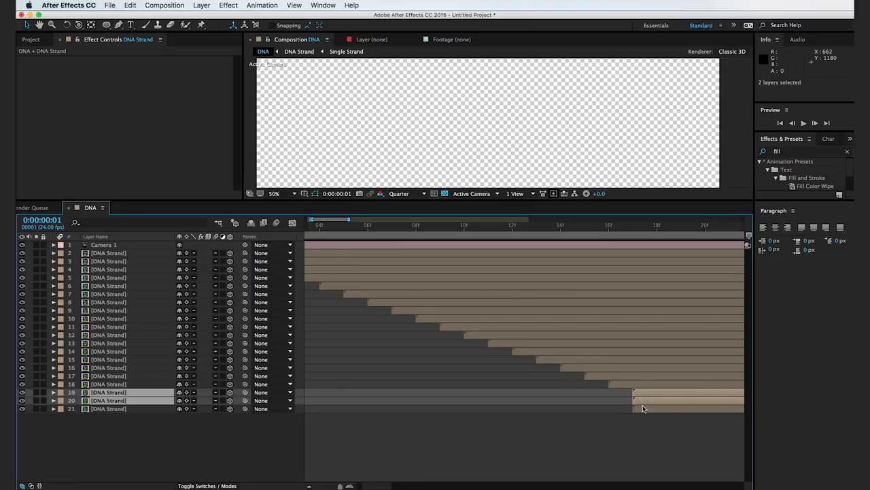
- Complete the stagger by starting DNA Strand layer 20 at 18 frames and layer 21 at 0:00:00:19
left_click(641, 408)
left_click(642, 402, "super")
left_click_drag(635, 402, 667, 406)
key("super+z")
key("super+shift+a")
left_click(668, 406)
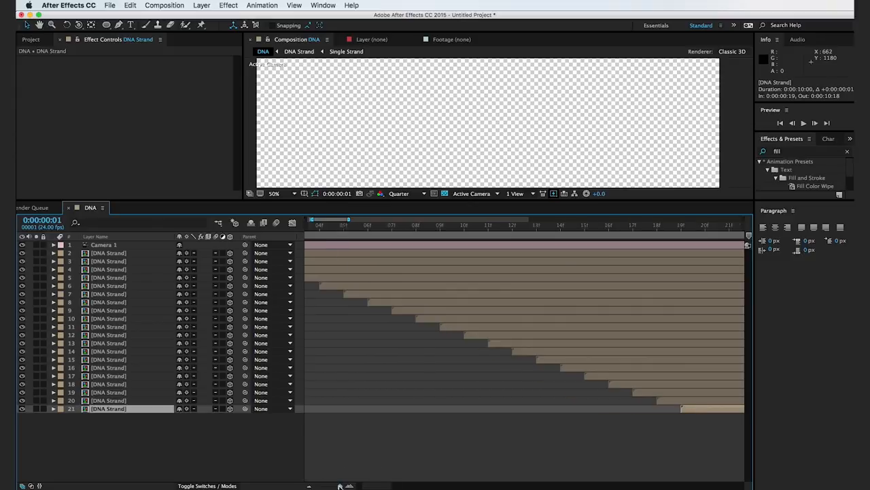
- Restore the full timeline view and preview the staggered DNA animation, stopping at 0:00:03:18
left_click_drag(340, 486, 278, 487)
left_click_drag(335, 201, 361, 329)
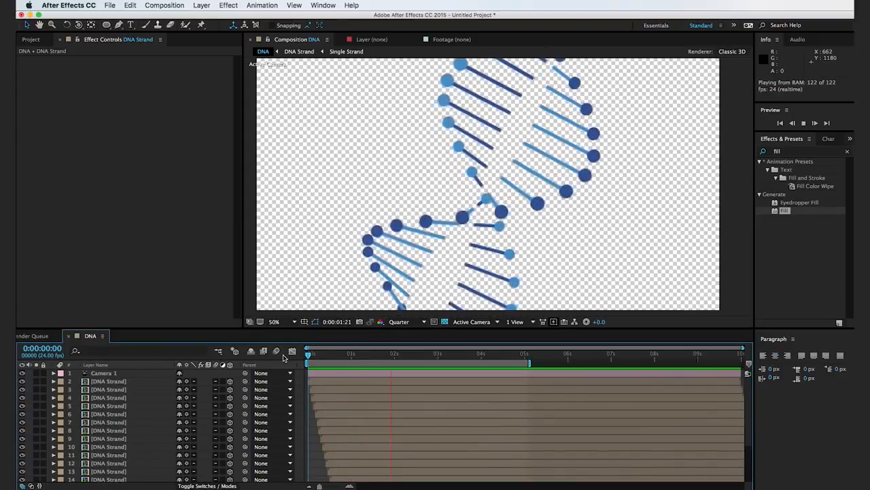
key("space")
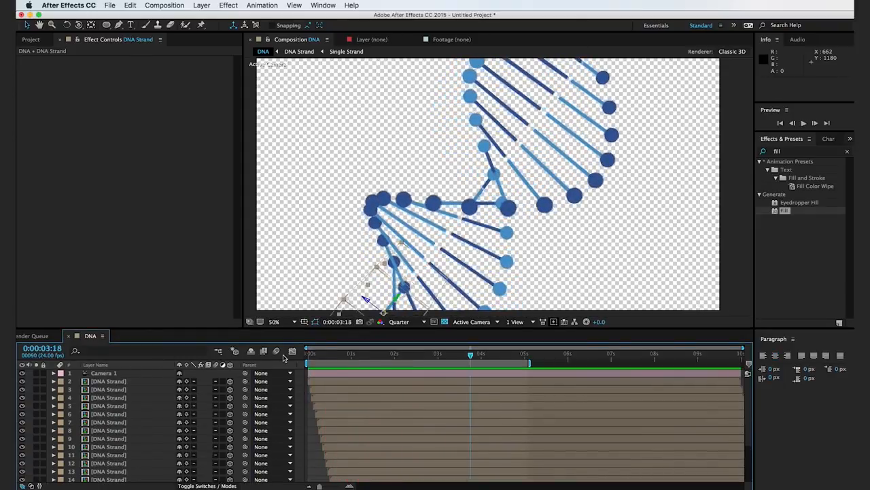
- Create a 1920 × 1080 px white (FFFFFF) solid named BG as the background behind the DNA strands
key("super+y")
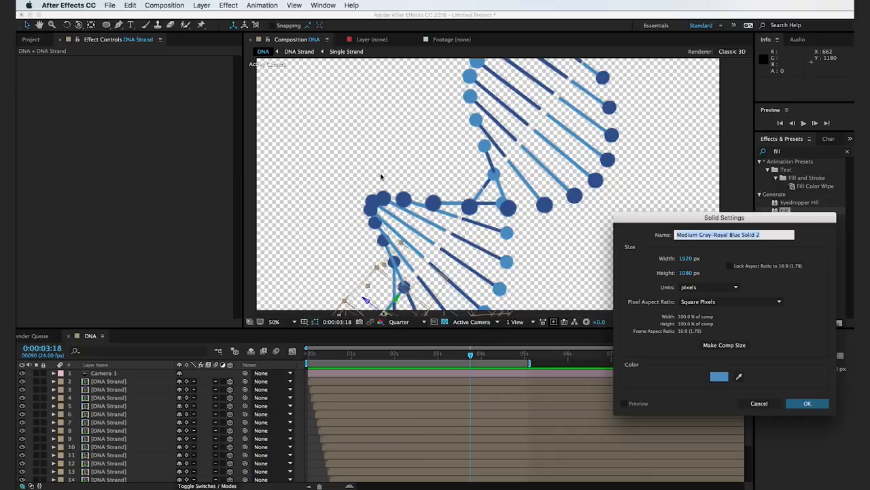
type("BG")
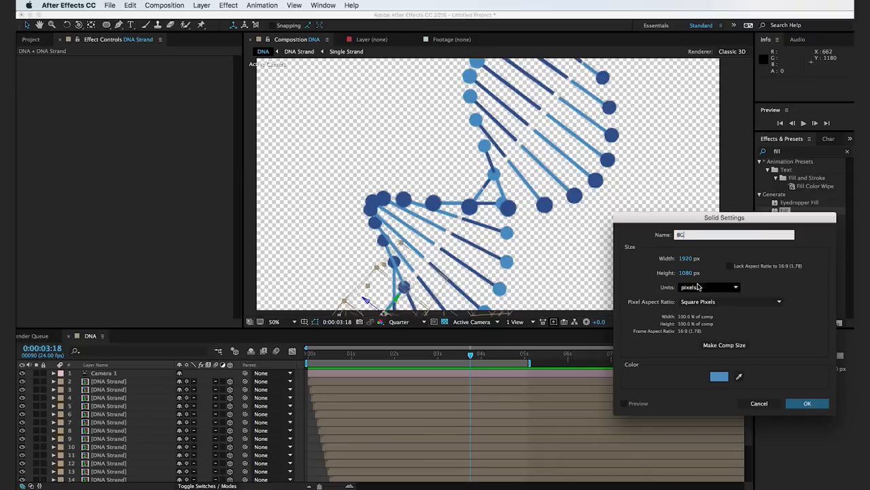
left_click(719, 377)
type("ffffff")
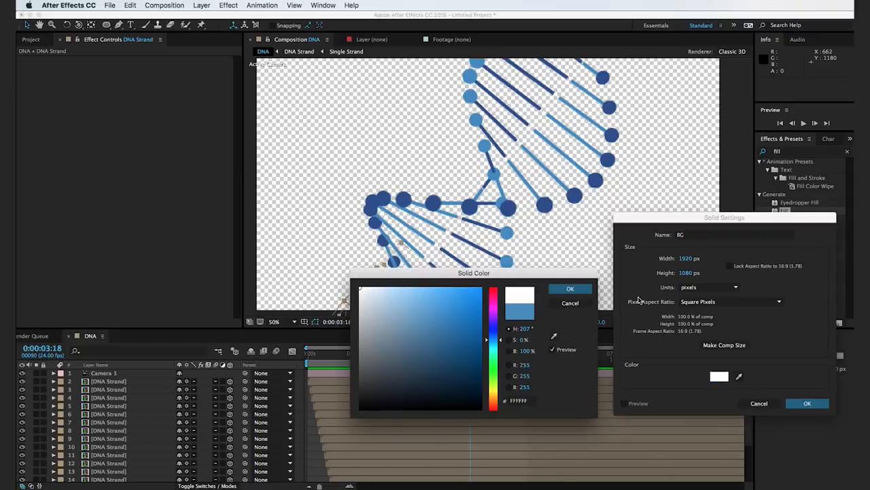
left_click(570, 289)
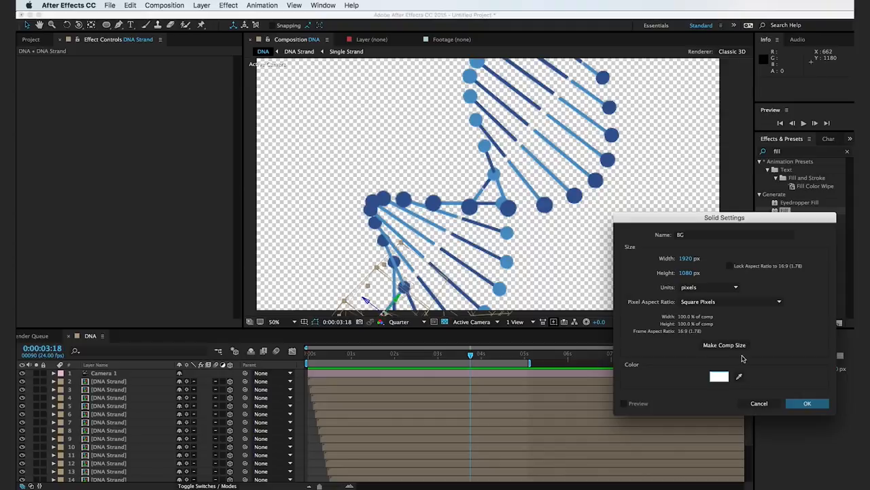
left_click(819, 404)
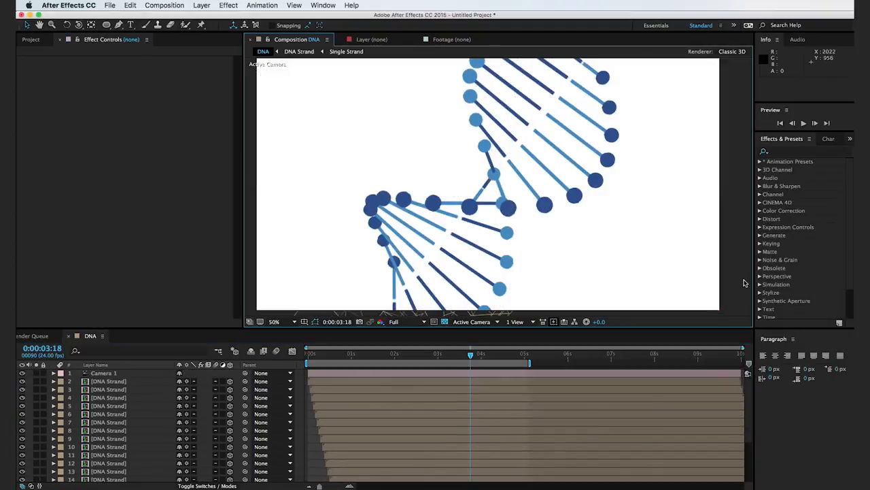
- Add a new adjustment layer above all other layers and apply the Glow effect to it
left_click(201, 5)
mouse_move(210, 16)
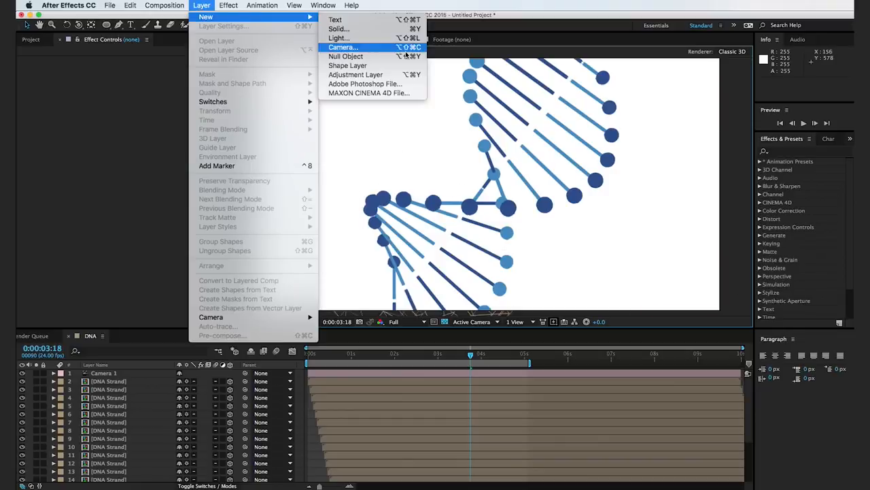
left_click(408, 74)
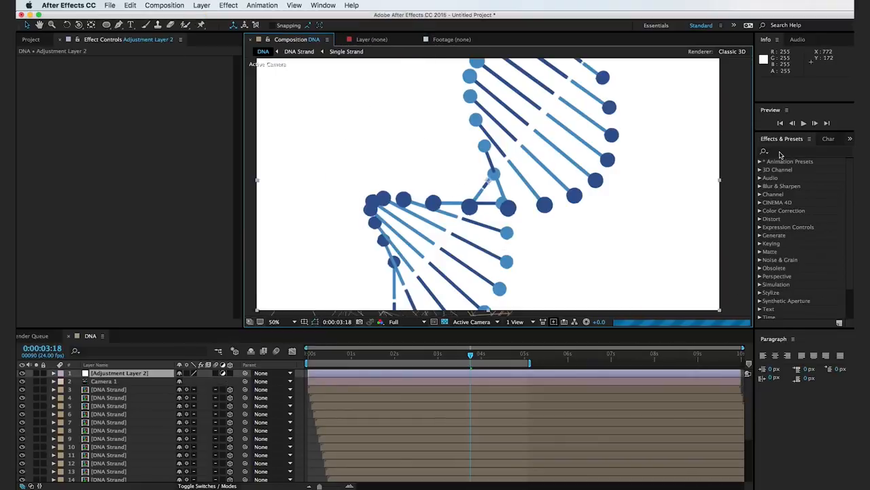
left_click(781, 152)
type("glow")
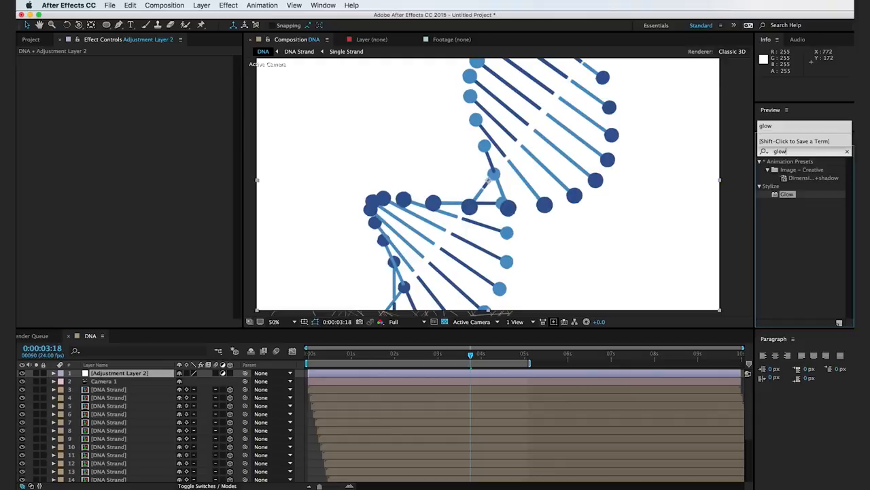
left_click_drag(786, 194, 144, 374)
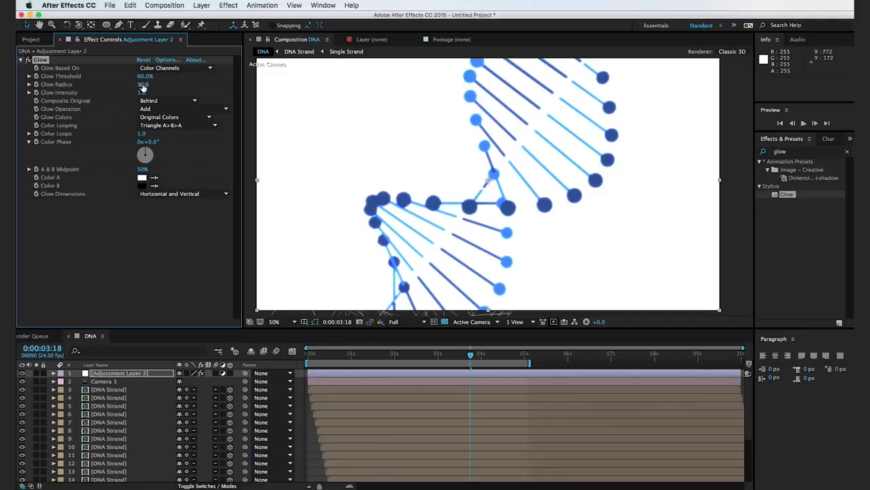
- Set the Glow effect's threshold to 85.1% and its radius to 16
left_click_drag(145, 84, 147, 88)
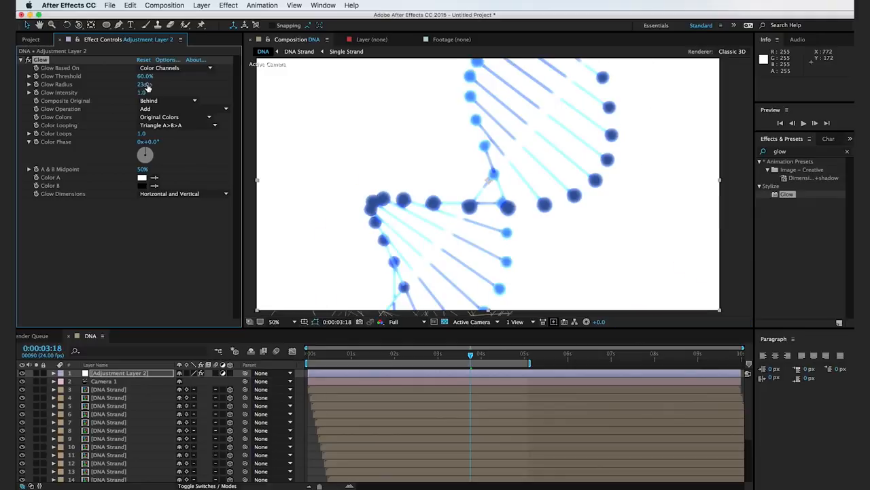
left_click_drag(147, 76, 154, 79)
left_click_drag(154, 76, 164, 78)
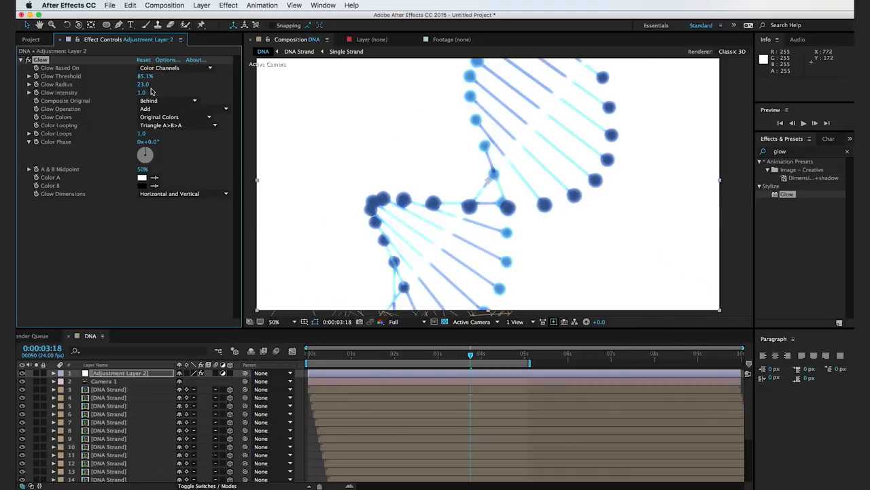
left_click_drag(139, 90, 142, 91)
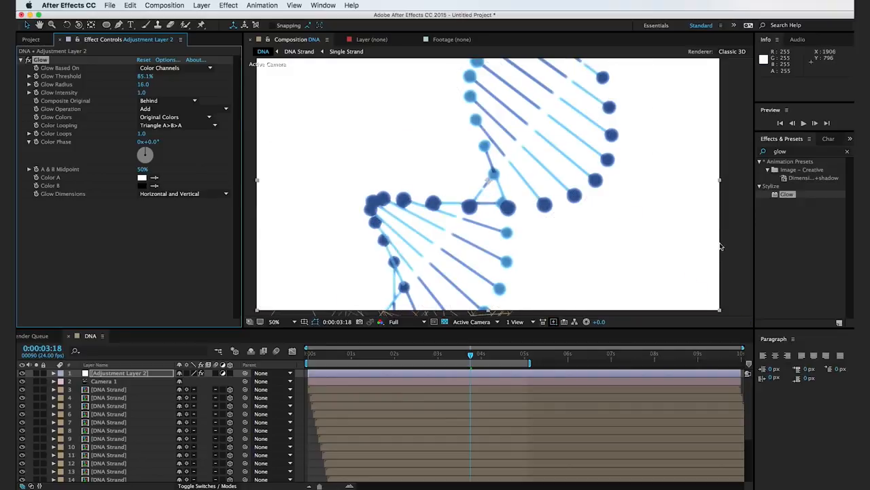
left_click(744, 253)
- Apply CC Vector Blur below Glow on the adjustment layer with an Amount of 7.0
left_click(808, 151)
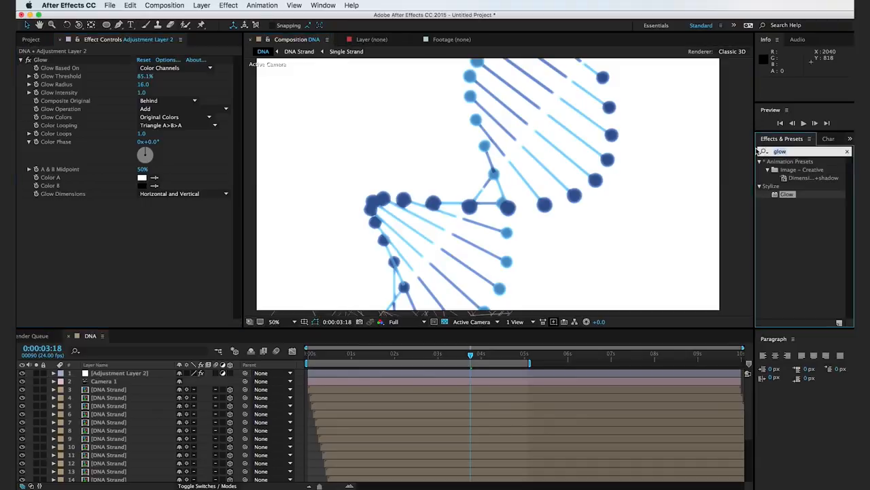
type("vect")
left_click_drag(803, 176, 187, 222)
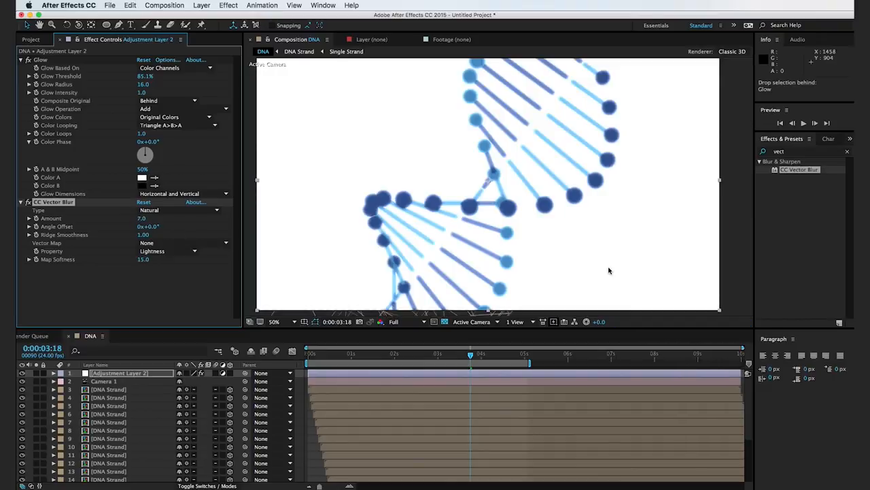
left_click(740, 286)
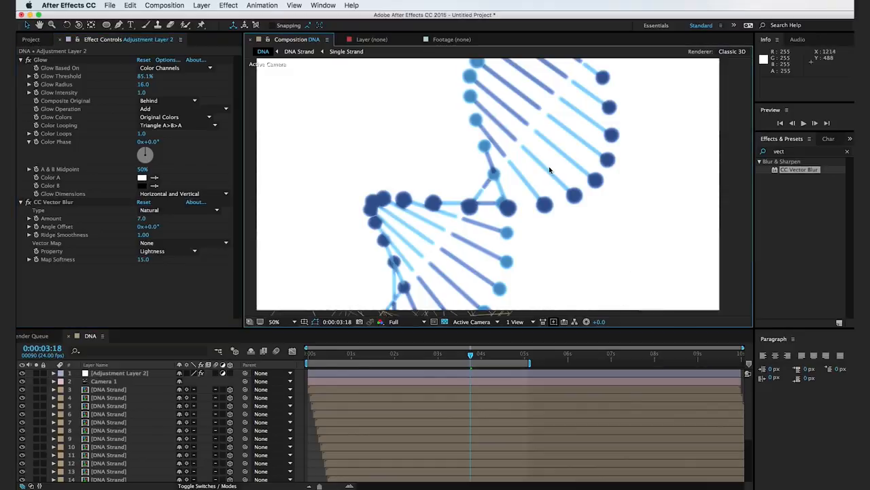
- Inspect the glow and vector blur on the strands up close and at 50% magnification
scroll(550, 171, "up", 4)
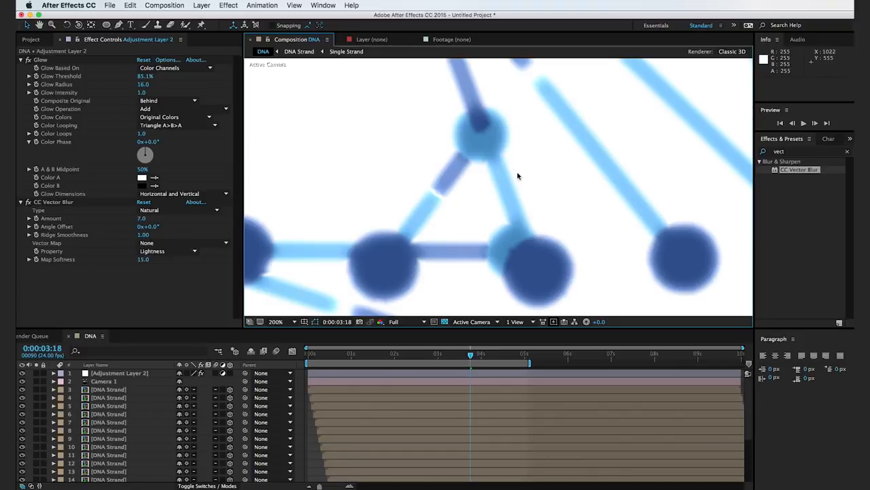
key("comma")
key("comma")
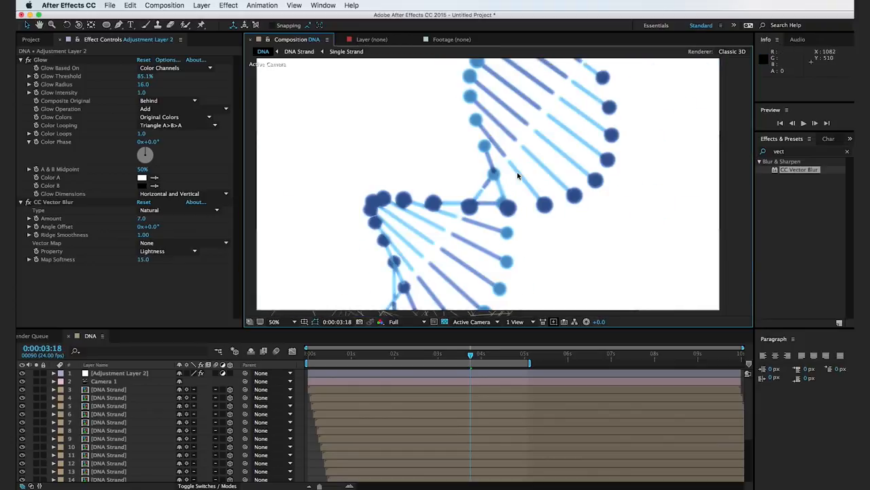
left_click_drag(513, 163, 516, 172)
key("comma")
key("period")
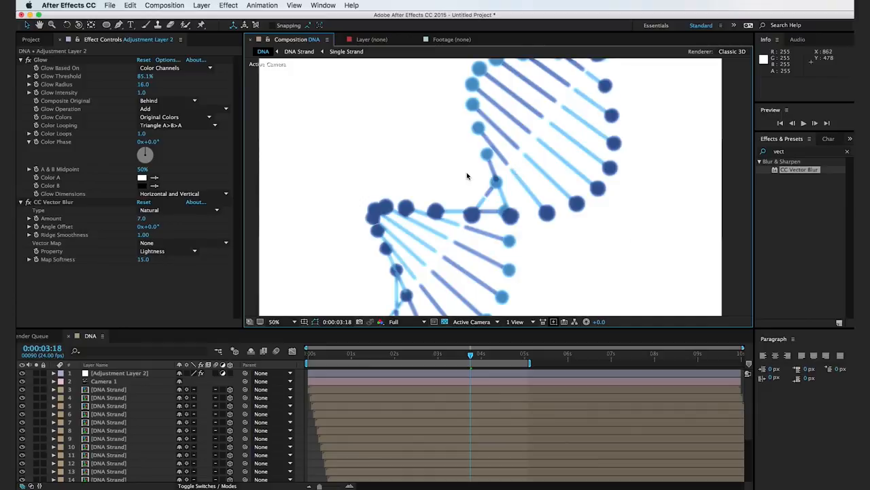
- Create a 1920 × 1080 px white solid named Gradient Layer at the top of the composition
key("super+y")
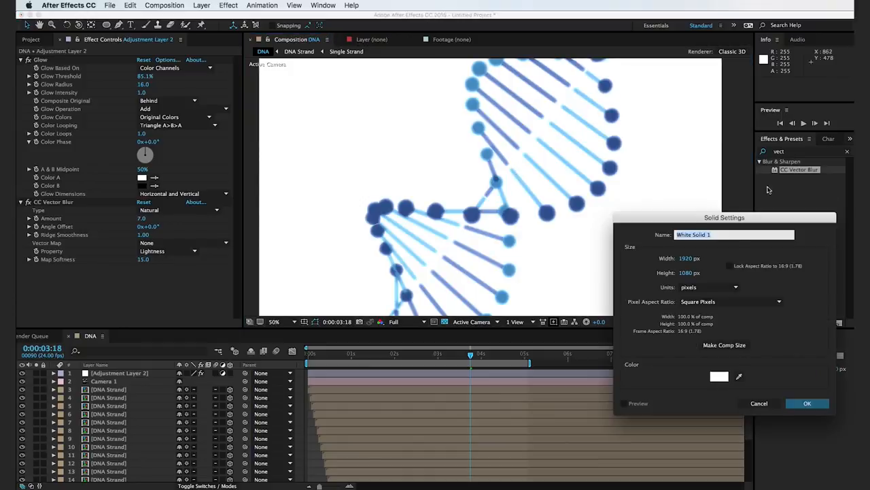
type("Gradient Layer")
key("Return")
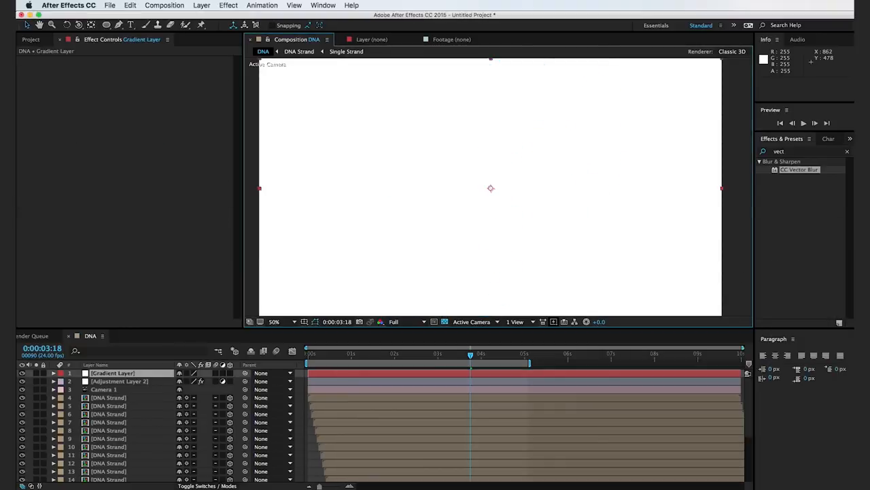
- Find the Gradient Ramp effect and apply it to the Gradient Layer
left_click(790, 151)
type("R")
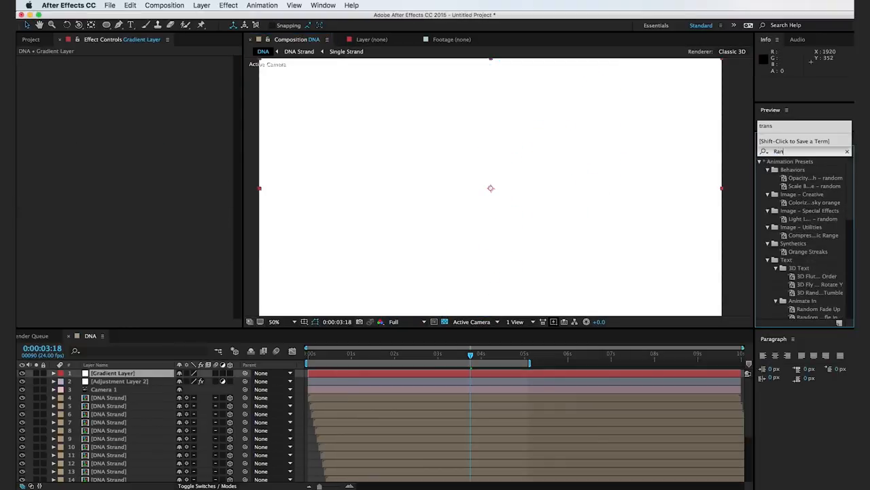
type("amp")
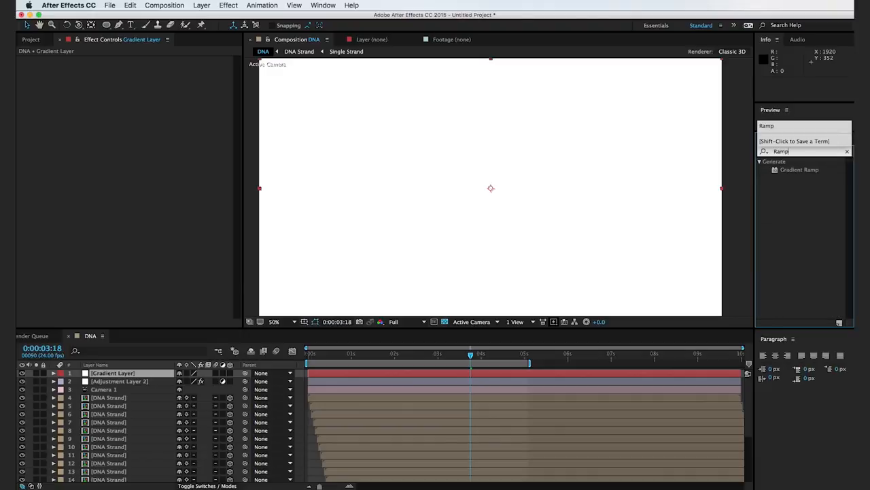
left_click_drag(800, 169, 564, 176)
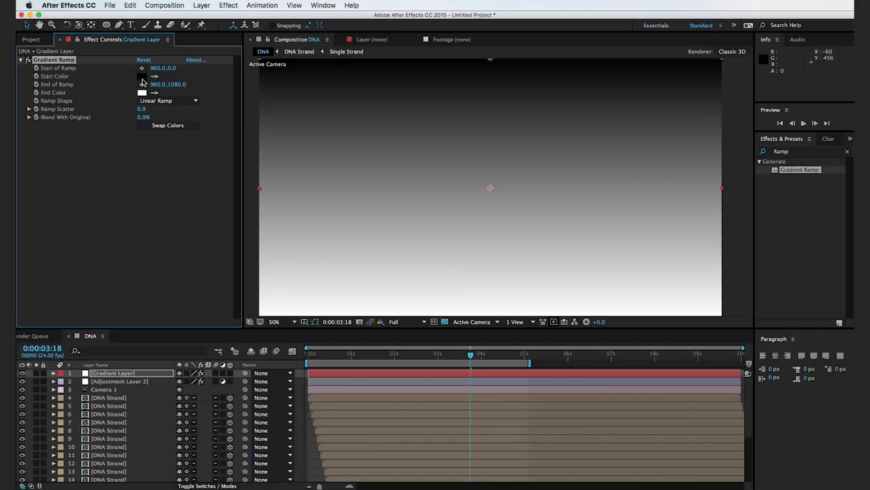
- Set the Gradient Ramp's start color to purple (RGB 179, 38, 221) and its end color to medium blue
left_click(142, 76)
left_click_drag(498, 320, 461, 304)
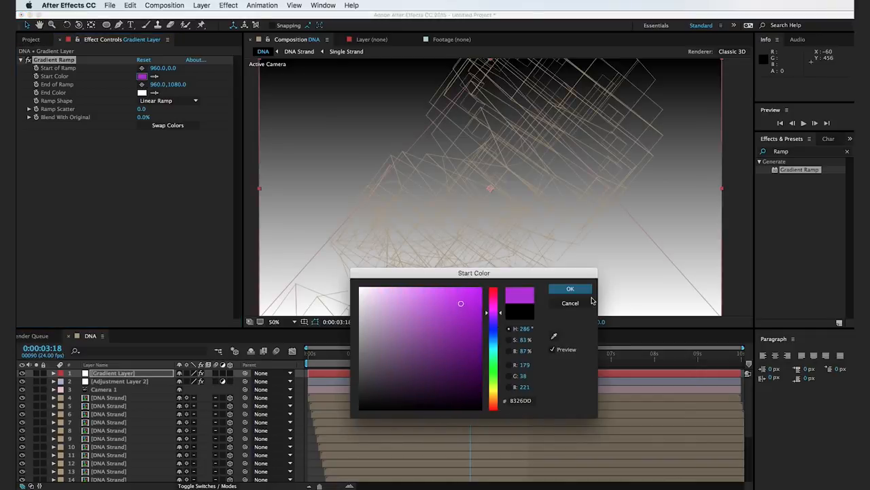
left_click(571, 293)
left_click(142, 93)
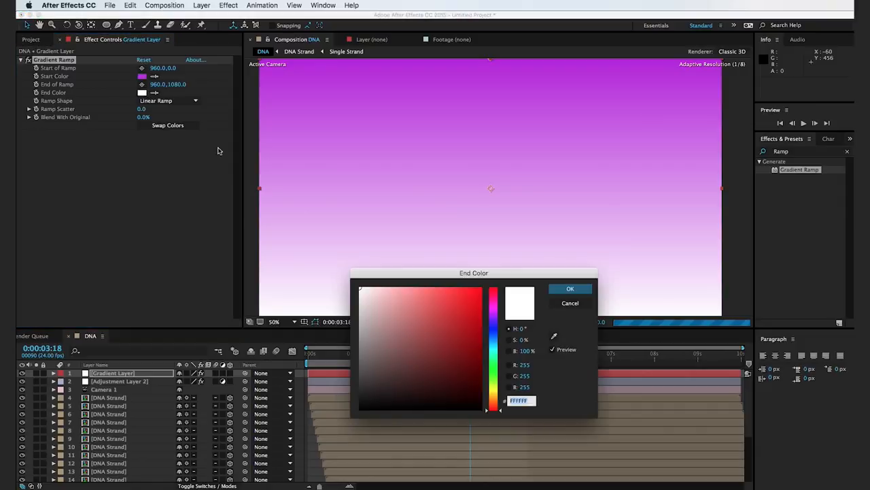
left_click(493, 338)
mouse_move(452, 309)
left_mouse_down()
mouse_move(447, 345)
mouse_move(451, 315)
left_mouse_up()
left_click(571, 290)
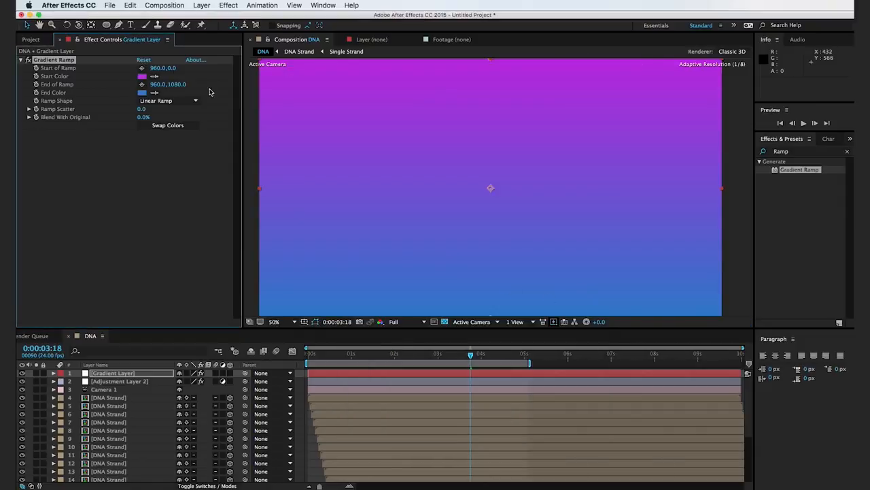
- Run the ramp diagonally, placing its start near the frame's upper right at 1408, 126 and its end near the lower left at 408, 976
left_click(141, 68)
left_click(599, 88)
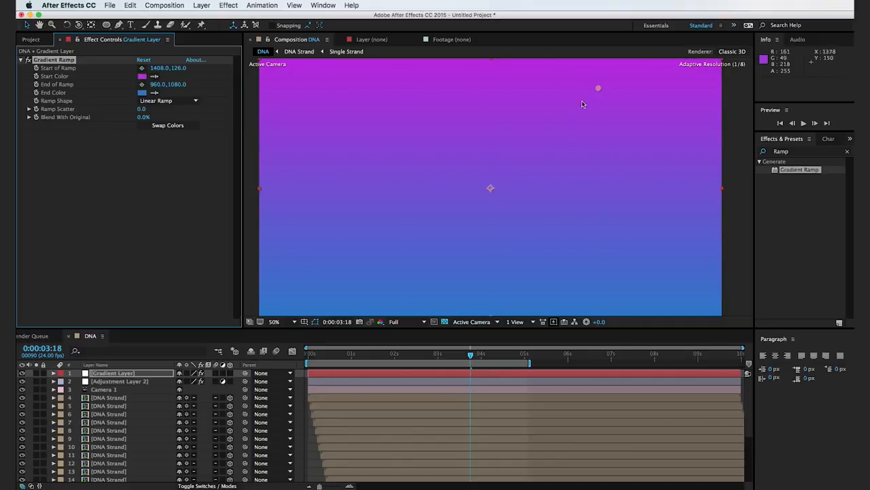
key("comma")
key("comma")
key("comma")
key("comma")
left_click_drag(495, 220, 461, 211)
key("period")
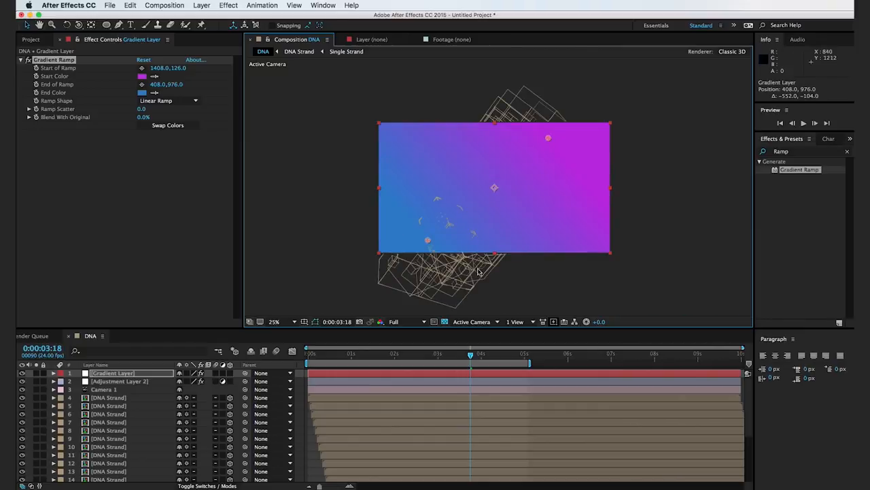
- Set the Gradient Layer's blending mode to Add
left_click(208, 485)
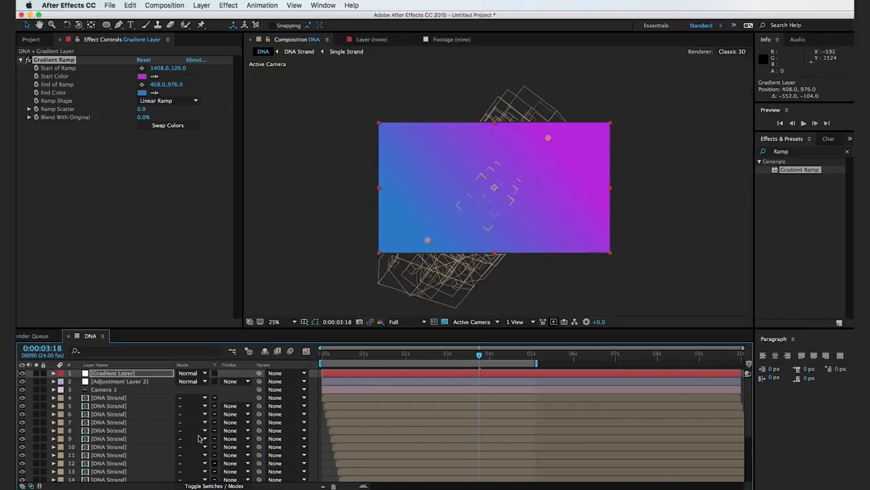
left_click(202, 376)
left_click(204, 395)
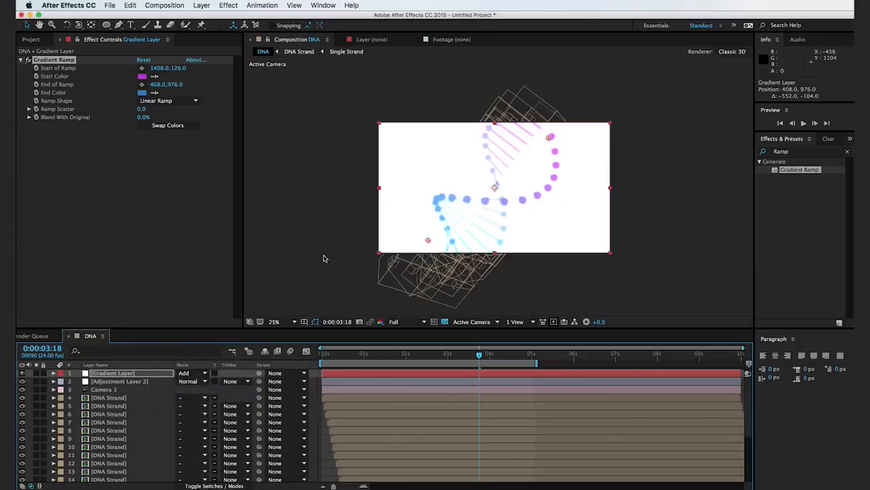
key(".")
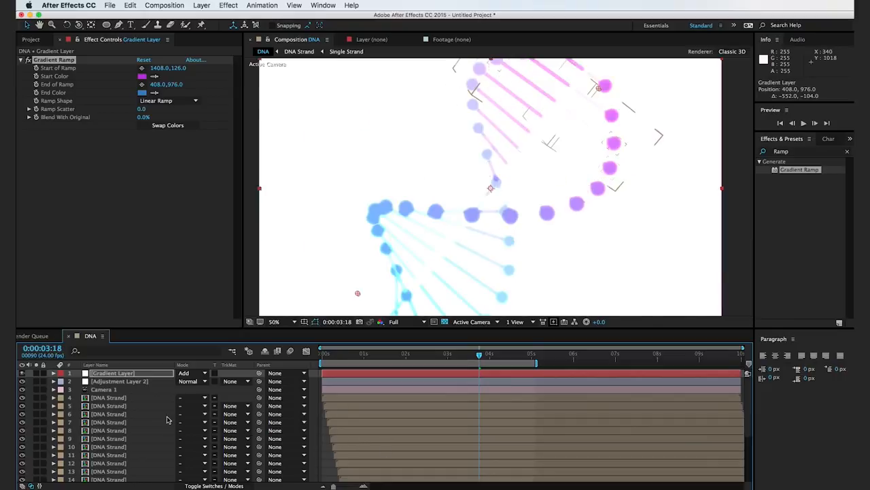
- Reduce the Gradient Layer's opacity to 40%
left_click(168, 375)
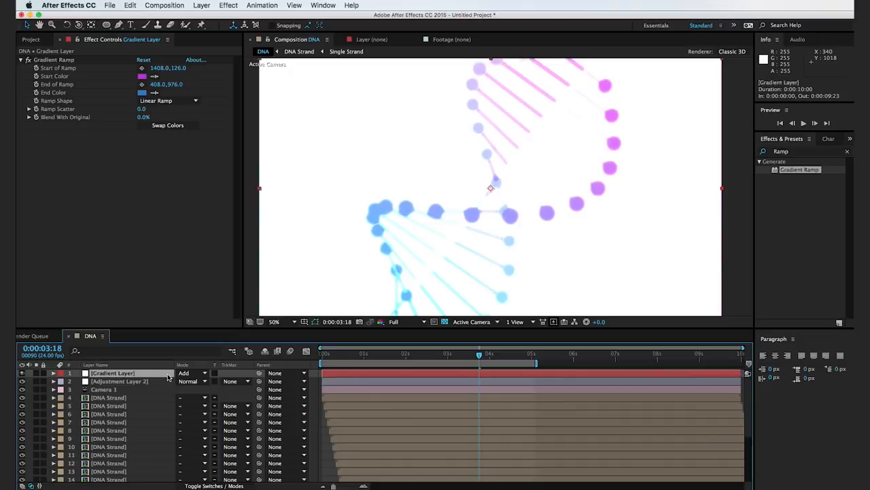
key("t")
left_click_drag(181, 382, 156, 382)
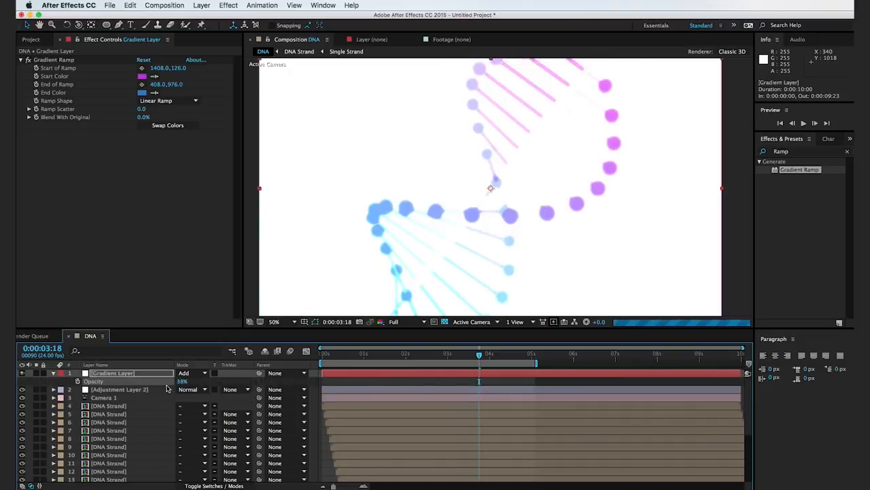
left_click(183, 381)
type("40")
key("Return")
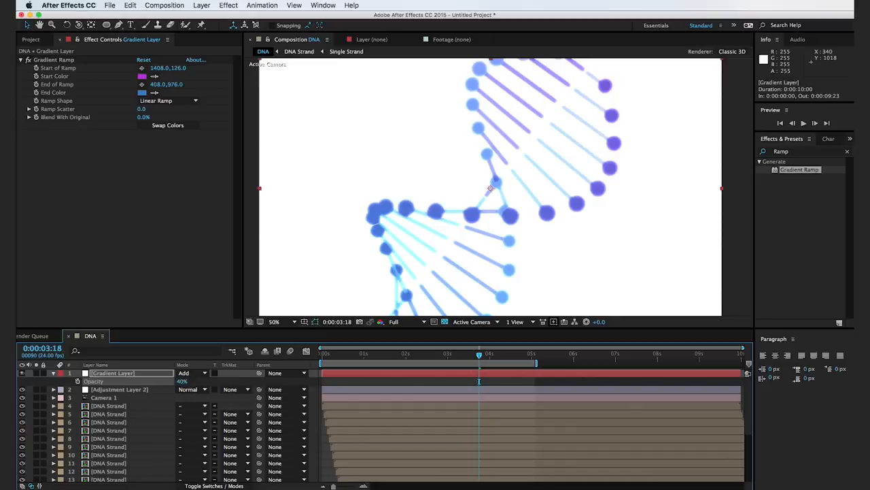
- Preview the DNA composition's animation from the first frame
left_click(325, 355)
key("space")
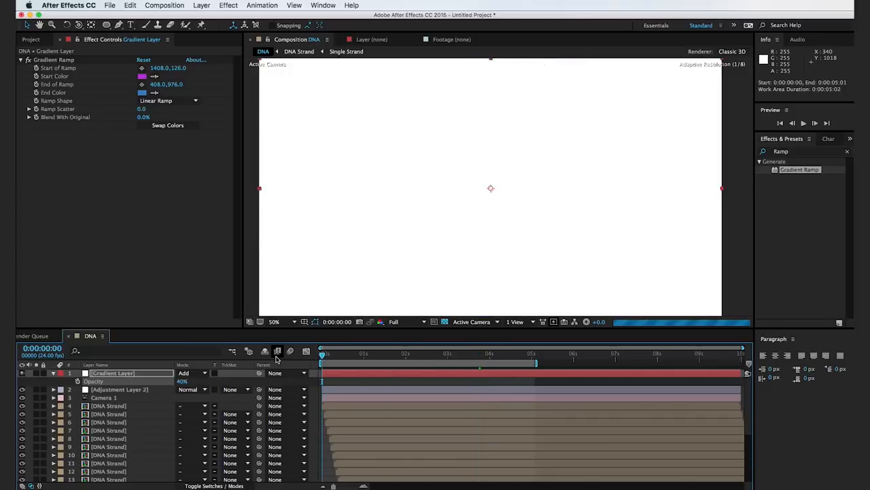